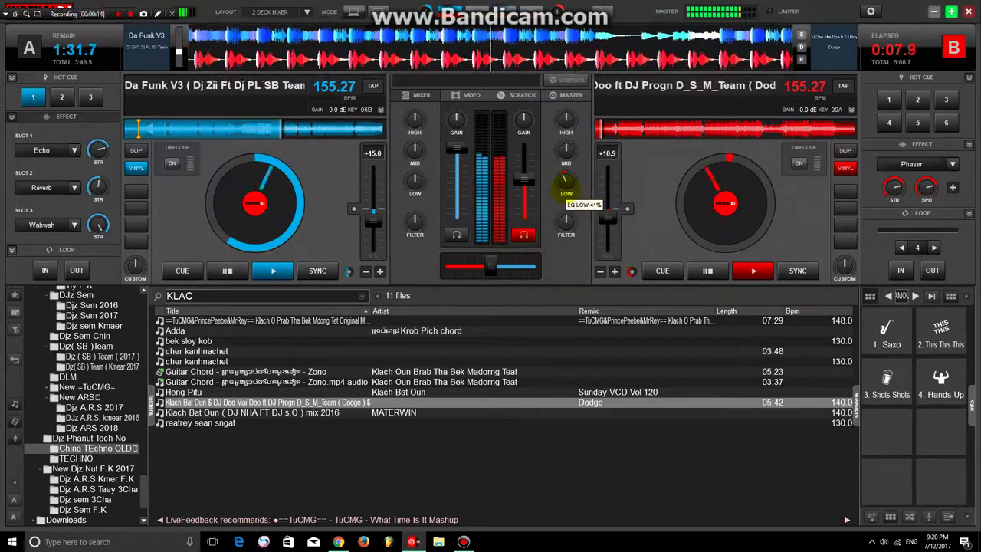
Step: Raise deck B's volume to 100% and bring its low EQ back up to about the centre
scroll(526, 198, up, 2)
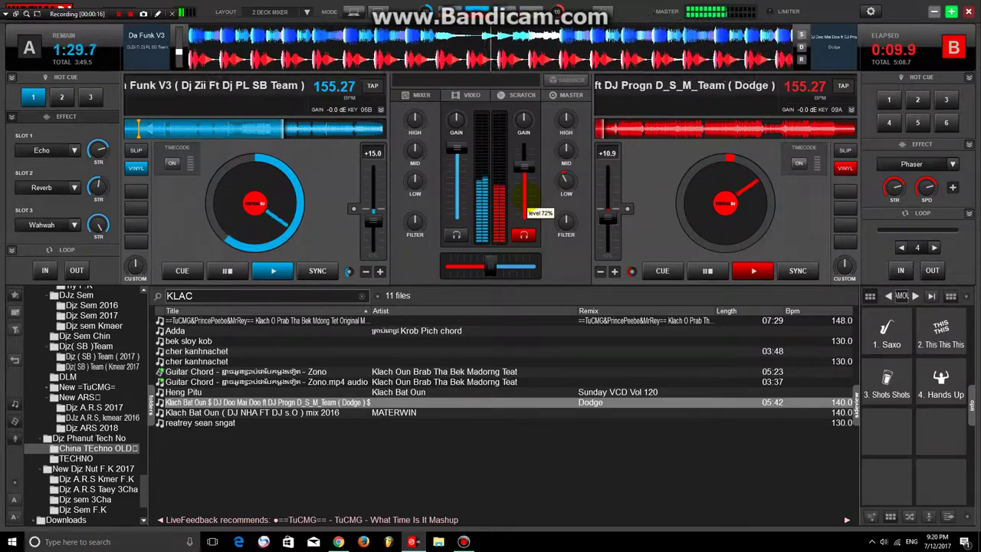
scroll(530, 200, up, 3)
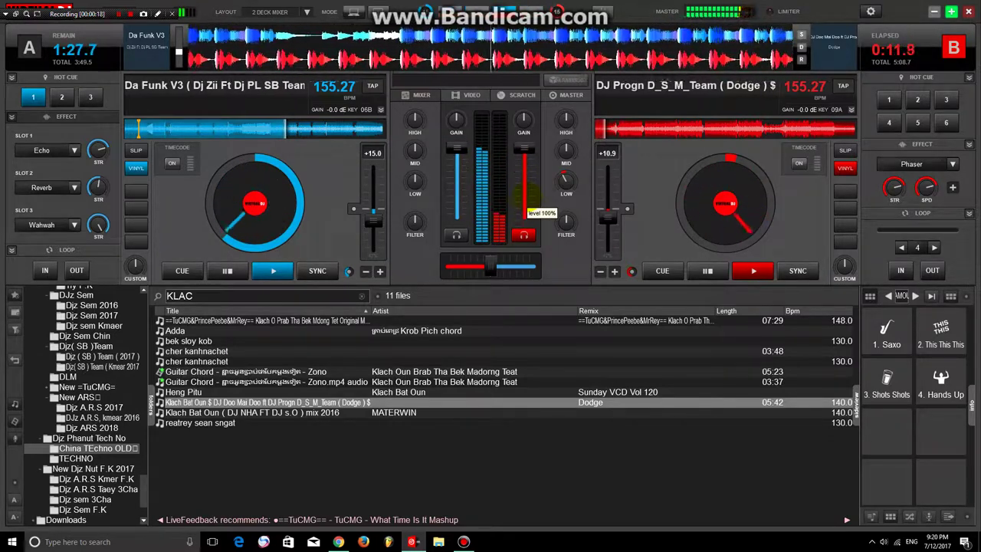
scroll(566, 179, up, 2)
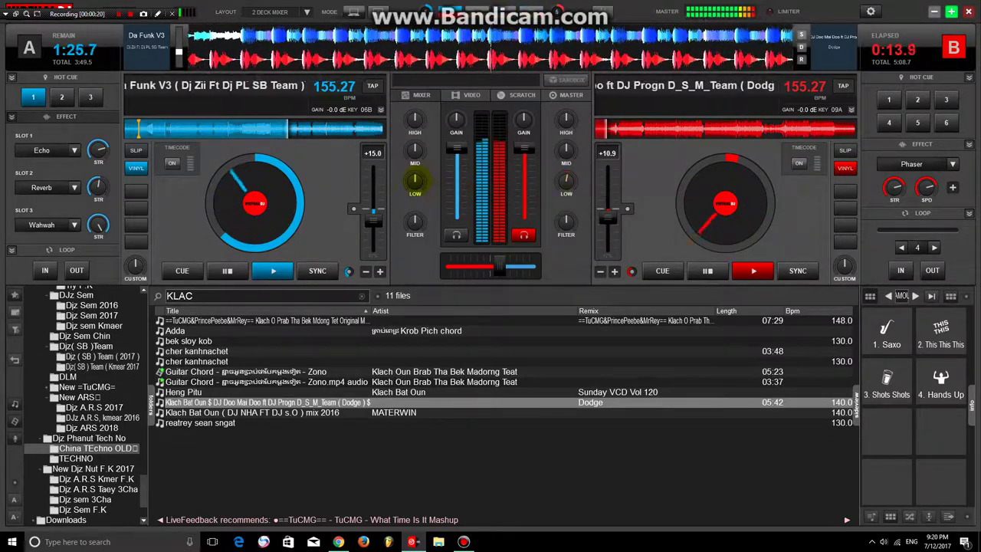
Step: Lower deck A's low EQ to 41% and boost deck B's gain to about 7.3 dB
scroll(414, 181, down, 3)
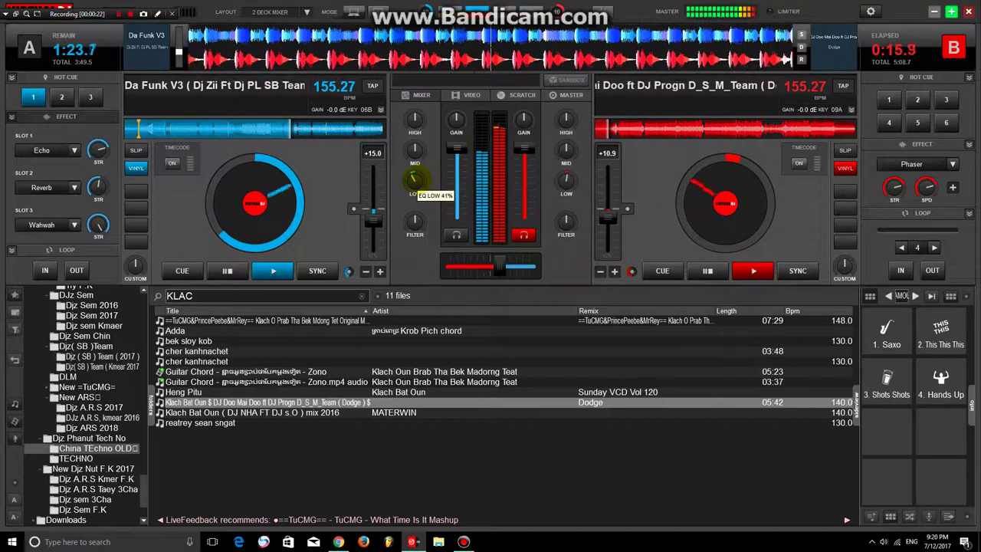
scroll(456, 118, down, 1)
scroll(524, 121, up, 3)
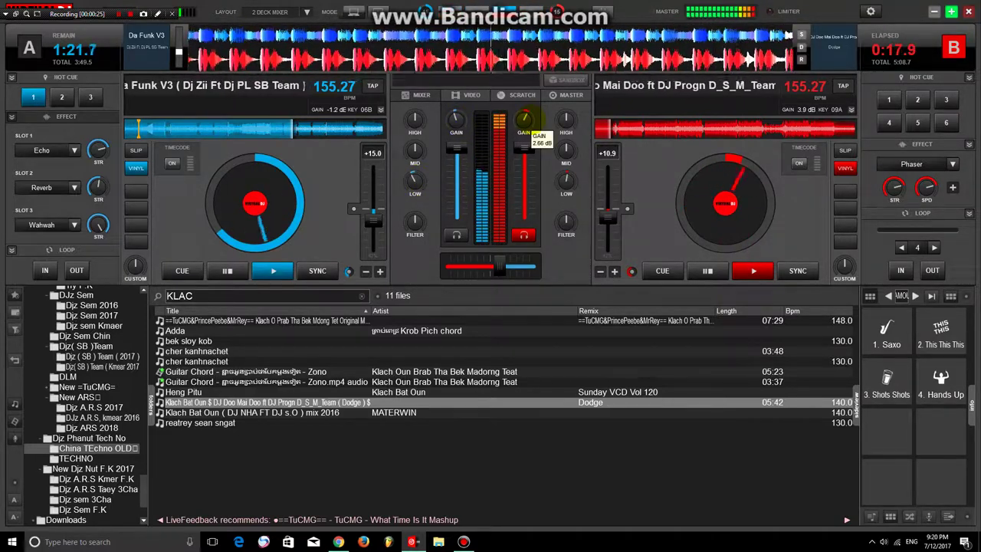
scroll(525, 121, up, 1)
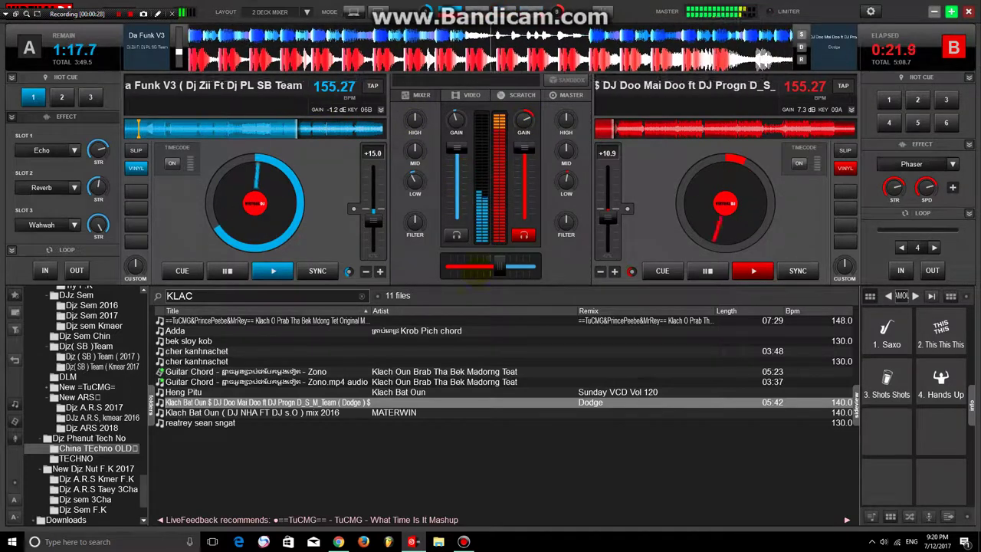
Step: Move the crossfader fully over to deck B and reset deck B's gain to its default
key(shift+Right)
key(shift+Right)
key(shift+Right)
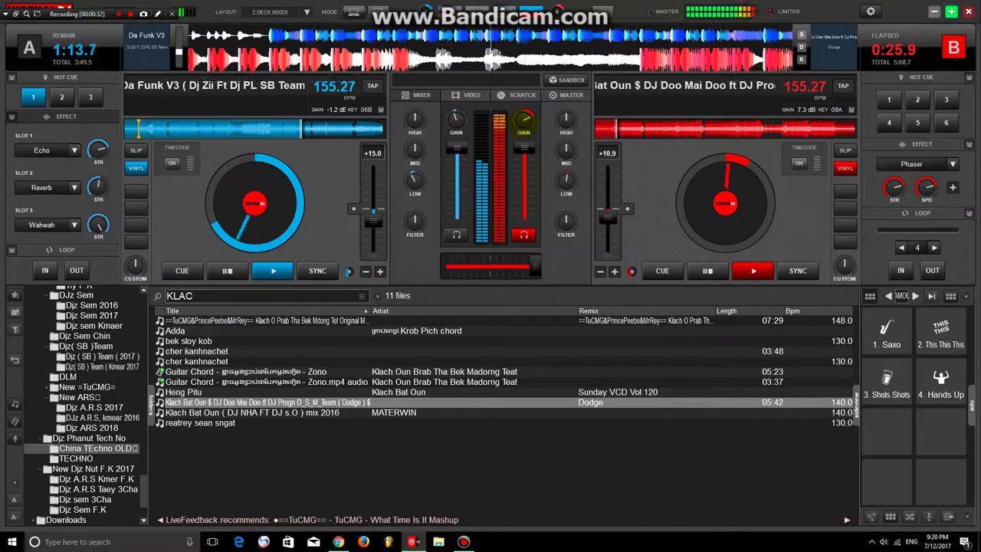
double_click(524, 121)
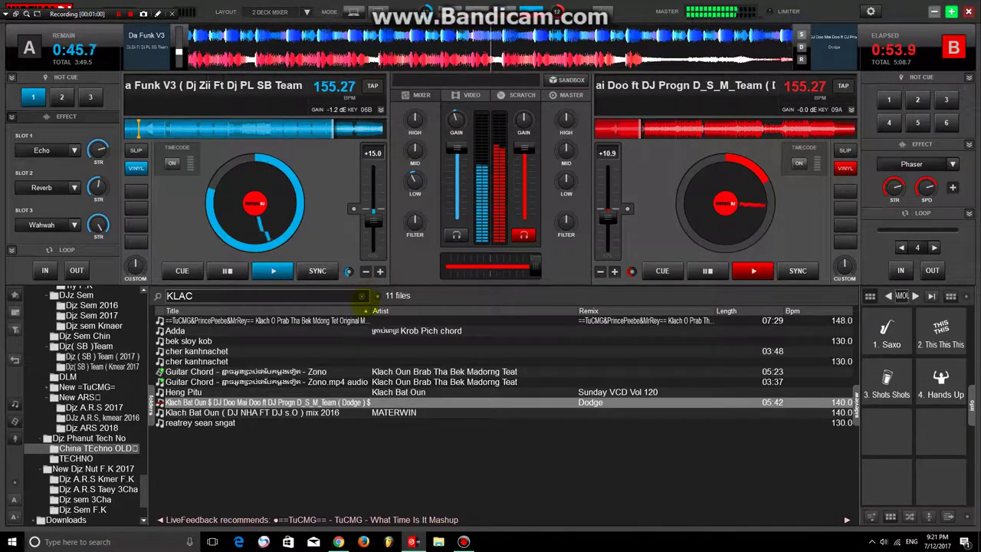
Step: Clear the KLAC track search and select the track YOU MEI YOU REN GAO SU NI
click(200, 341)
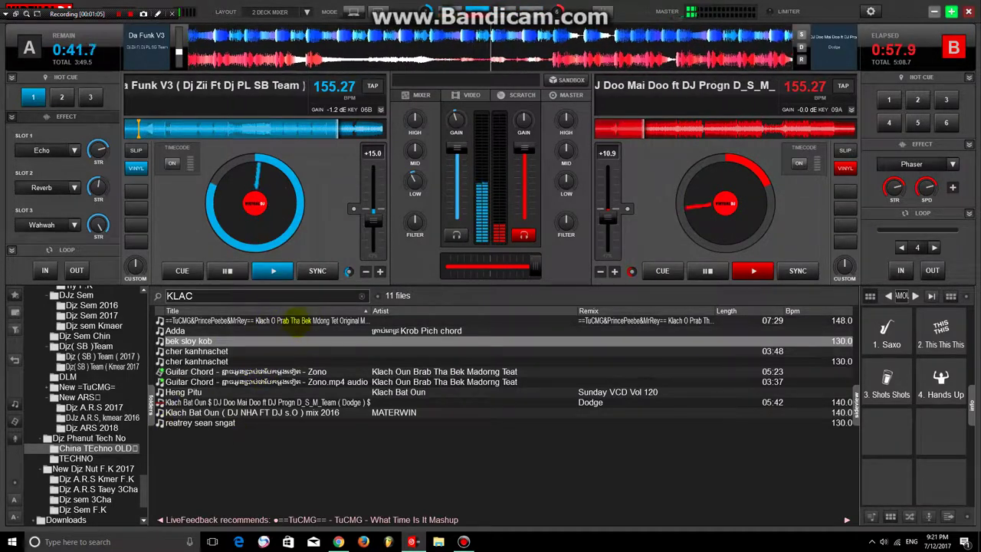
click(335, 321)
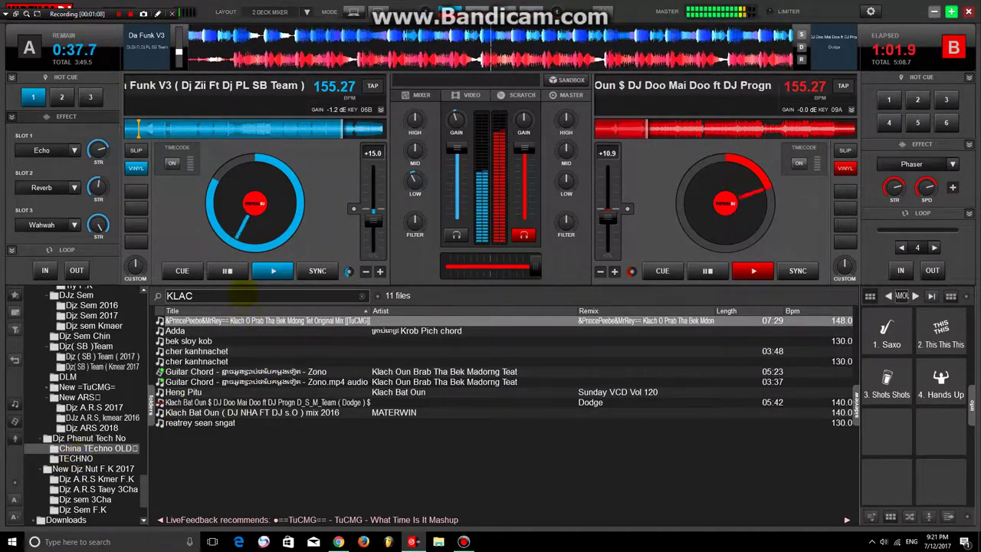
click(244, 295)
key(BackSpace)
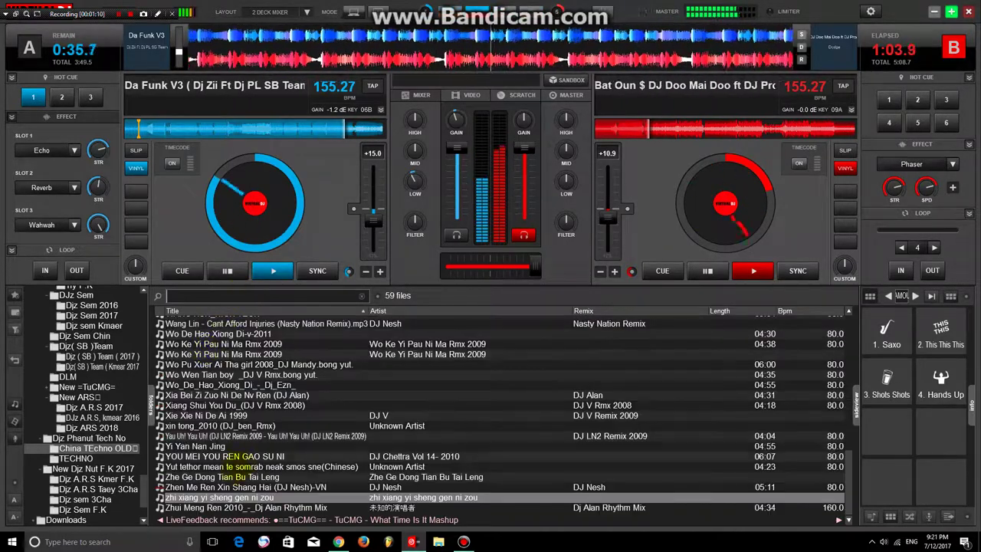
click(227, 458)
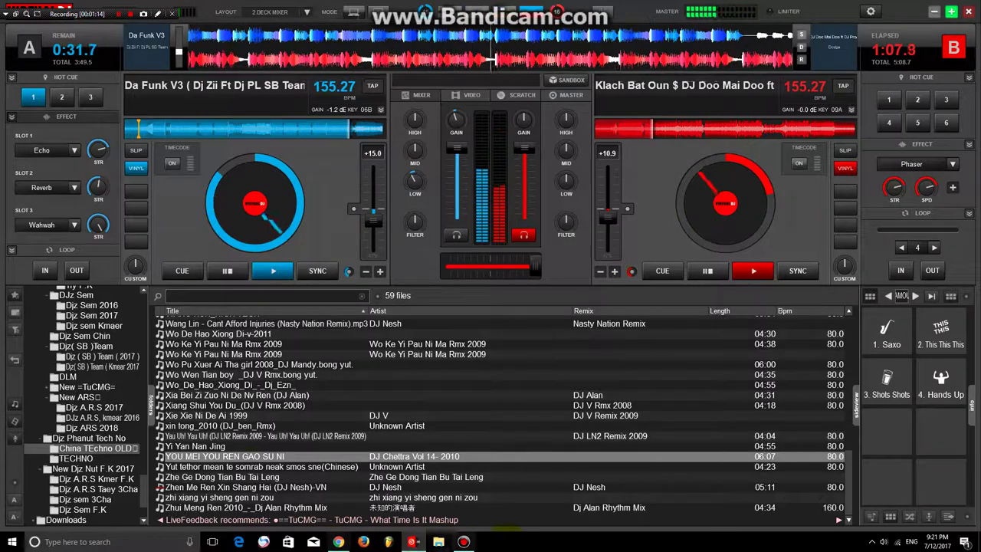
mouse_move(413, 541)
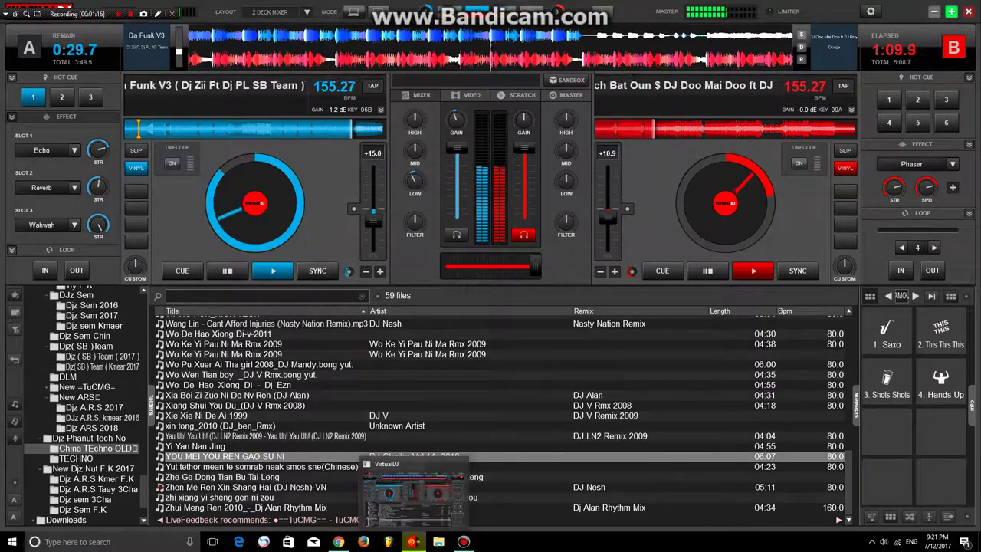
click(412, 541)
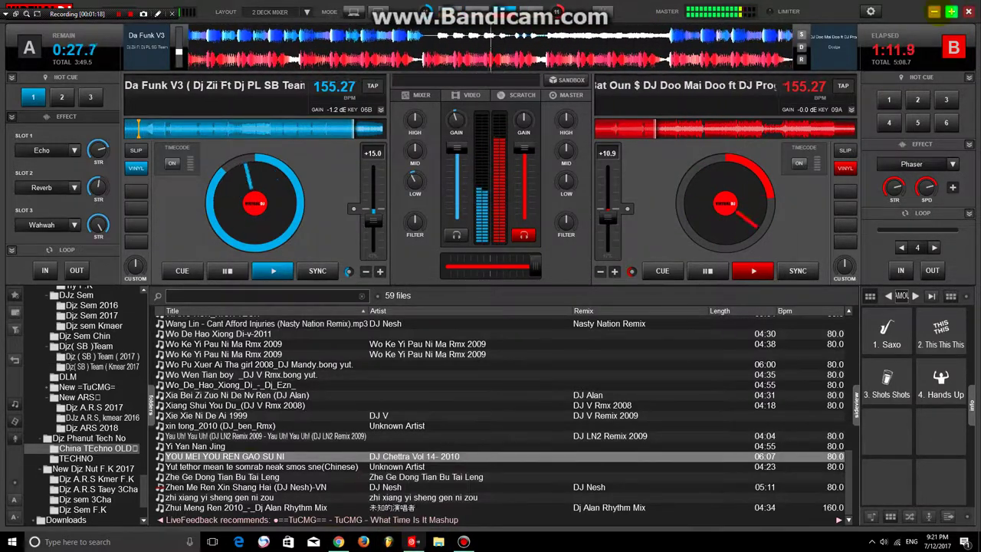
right_click(502, 171)
click(536, 200)
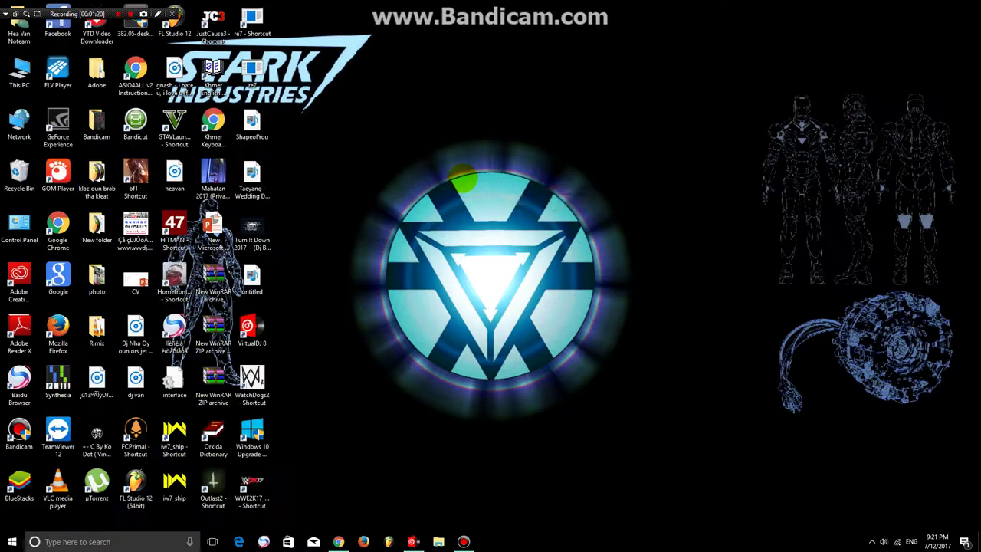
right_click(463, 180)
click(487, 207)
right_click(450, 177)
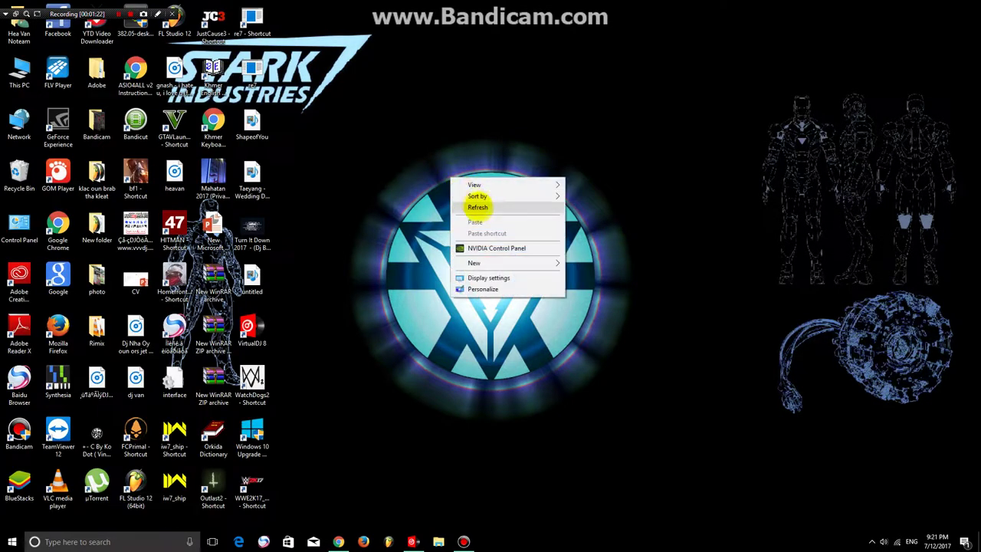
click(478, 207)
right_click(434, 163)
click(460, 192)
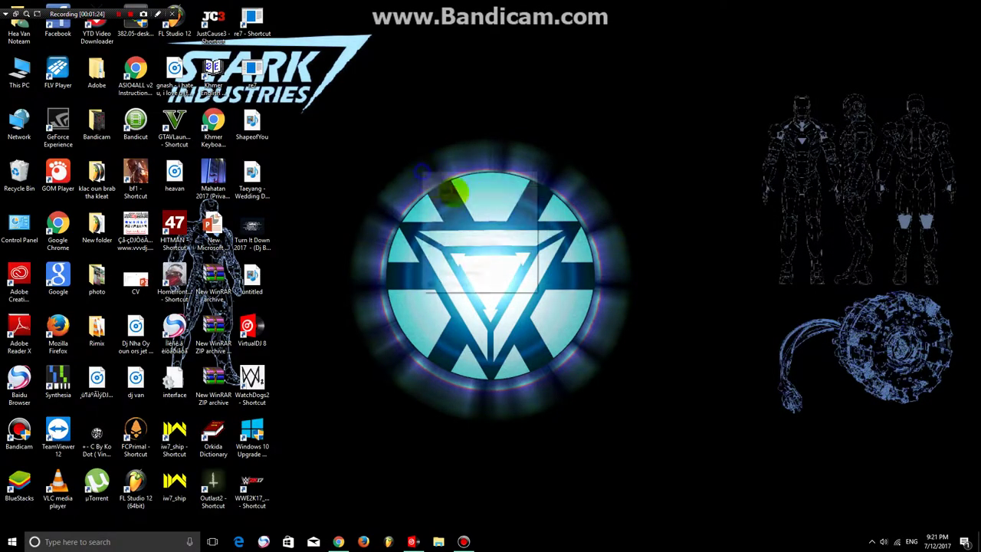
right_click(389, 171)
click(437, 201)
right_click(410, 182)
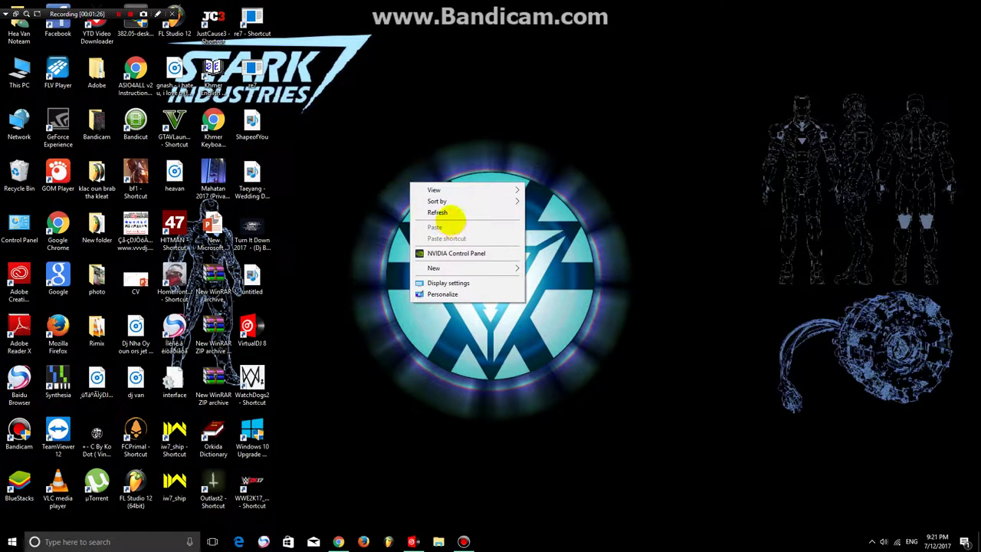
click(443, 213)
right_click(377, 212)
click(425, 243)
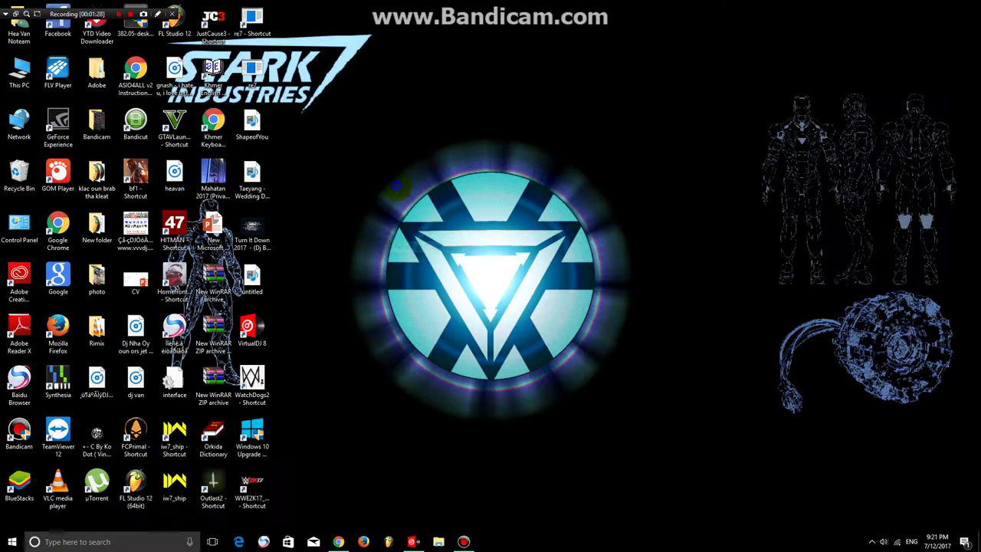
right_click(397, 186)
click(426, 215)
right_click(400, 163)
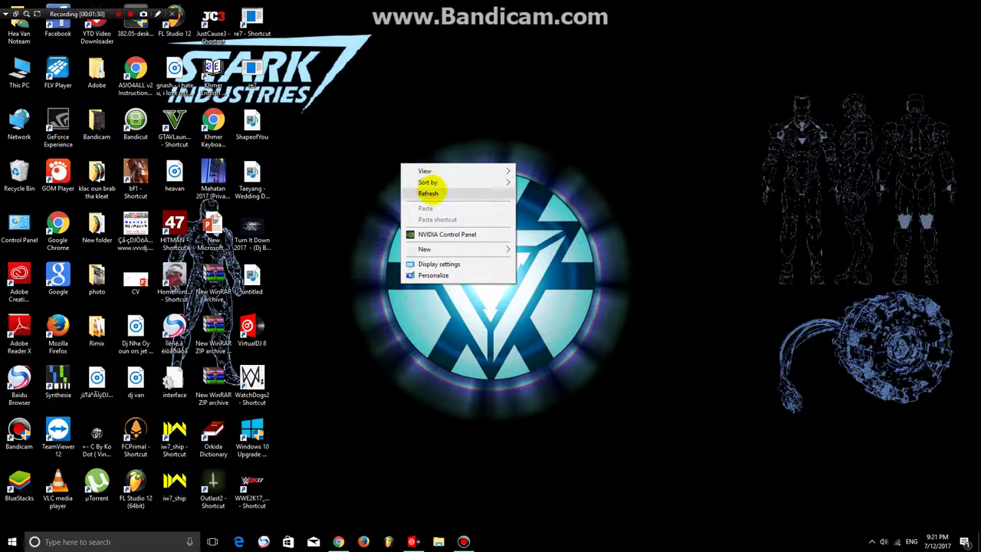
click(429, 191)
right_click(390, 146)
click(426, 177)
right_click(416, 169)
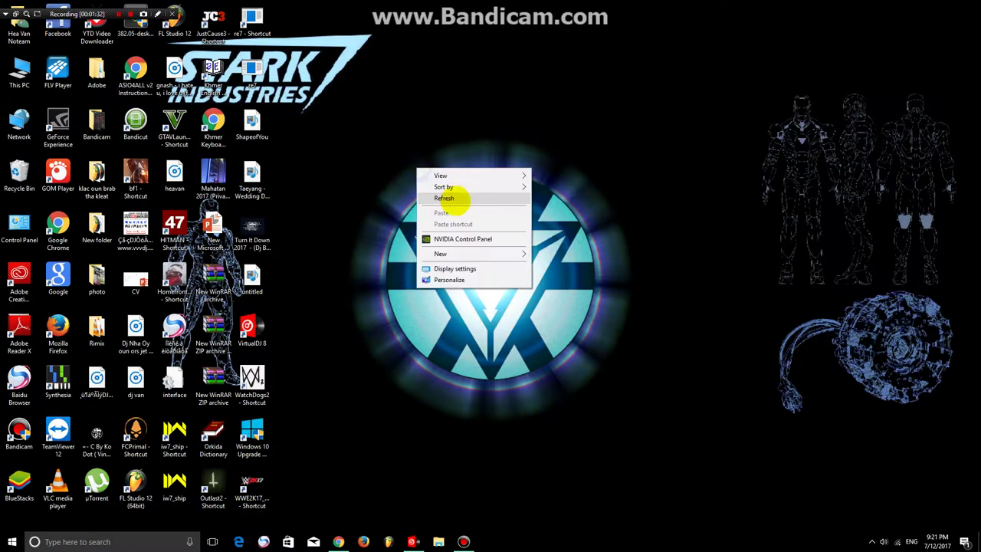
click(449, 198)
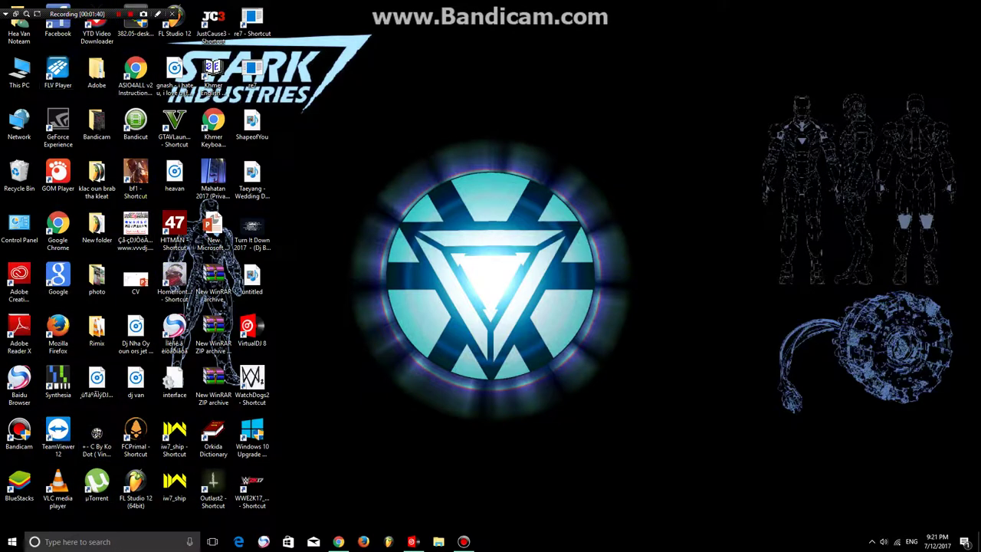
click(413, 540)
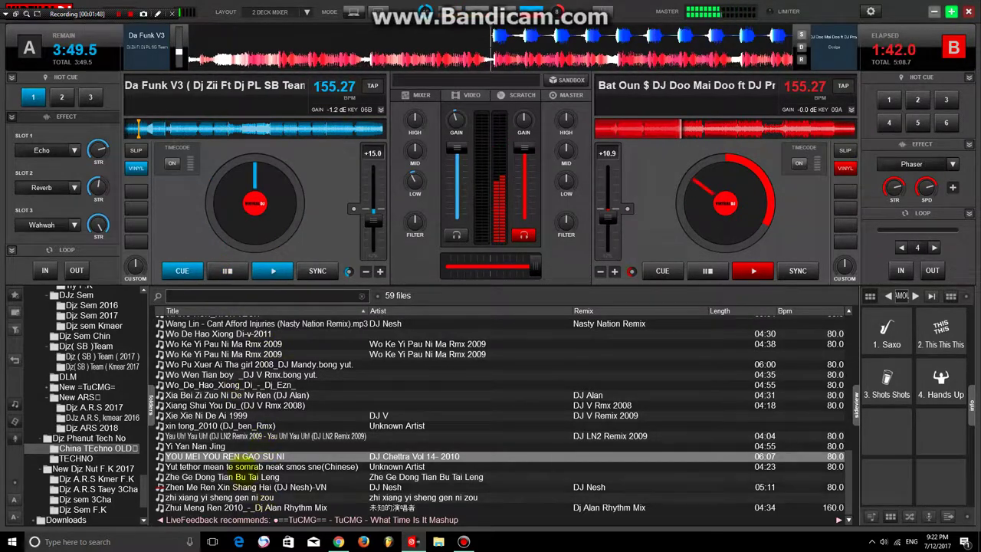
Step: Browse the tracks in the DJz A.R.S, kmear 2016 and Djz ARS 2018 folders for a song to mix
click(96, 418)
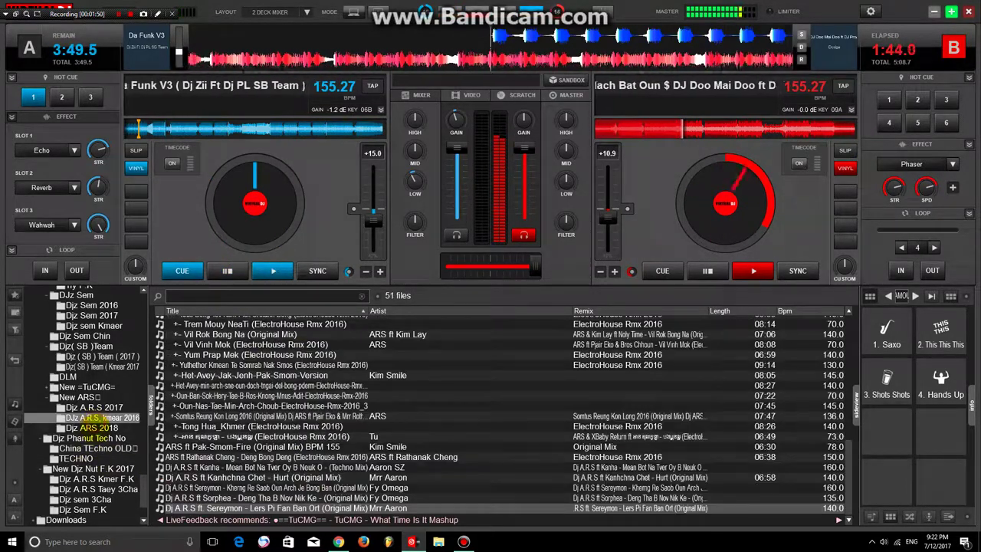
click(90, 428)
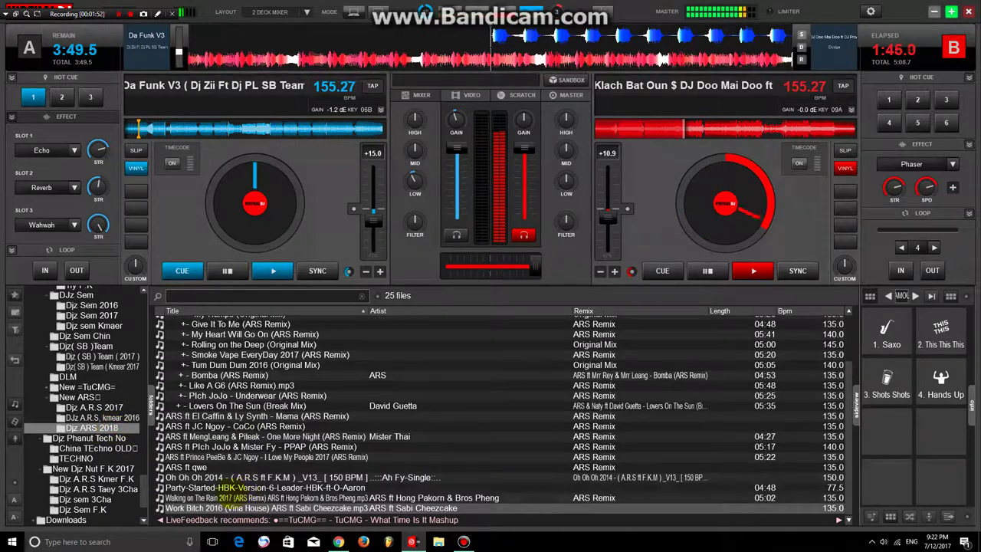
click(234, 487)
click(234, 499)
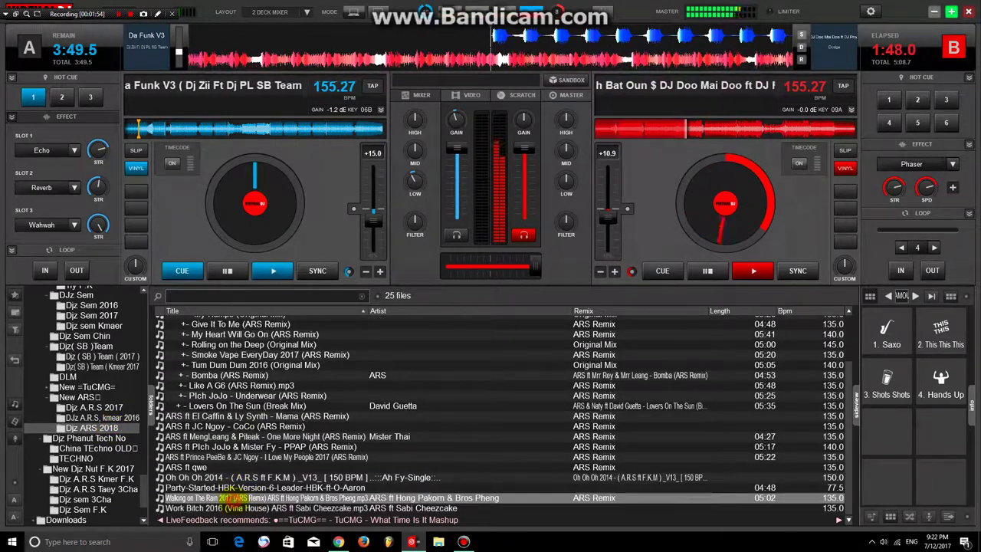
click(244, 446)
scroll(243, 444, up, 2)
click(244, 443)
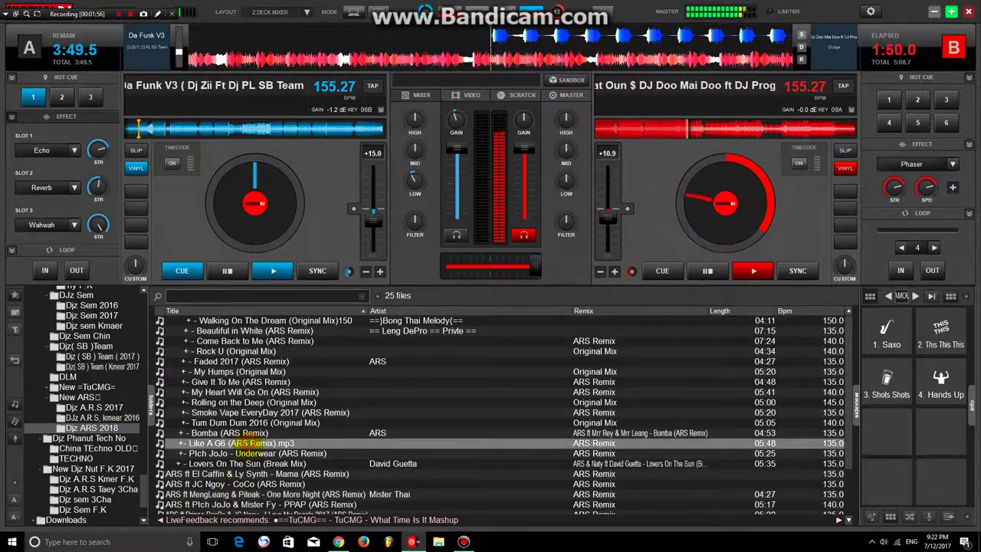
click(244, 453)
click(244, 391)
click(244, 382)
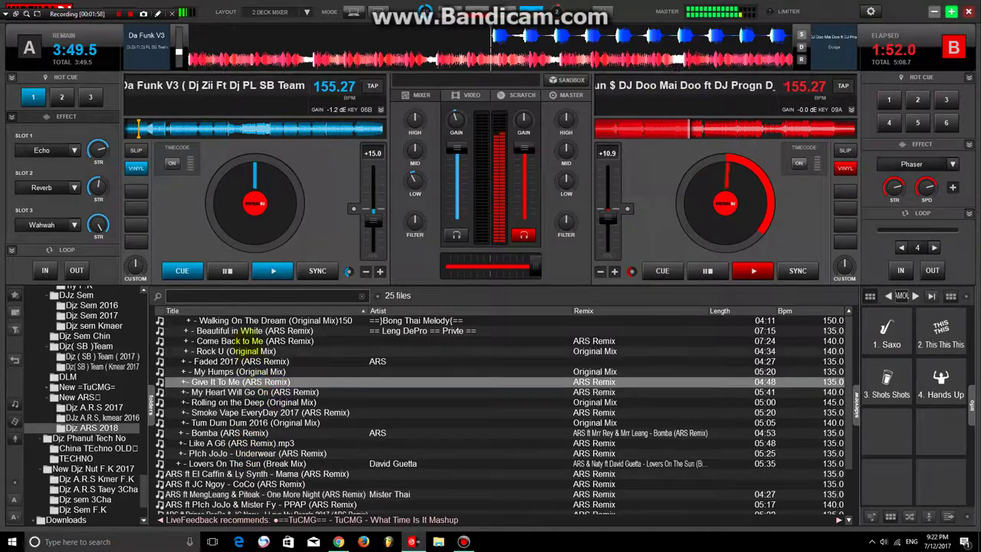
Step: Open the China TEchno OLD folder and search the tracks for ROL and ROB
click(96, 447)
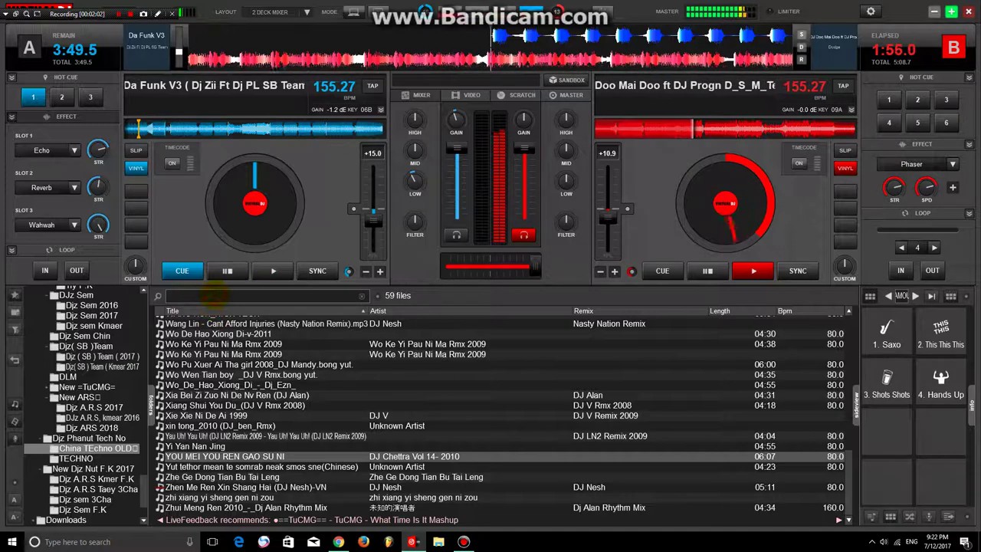
text(R)
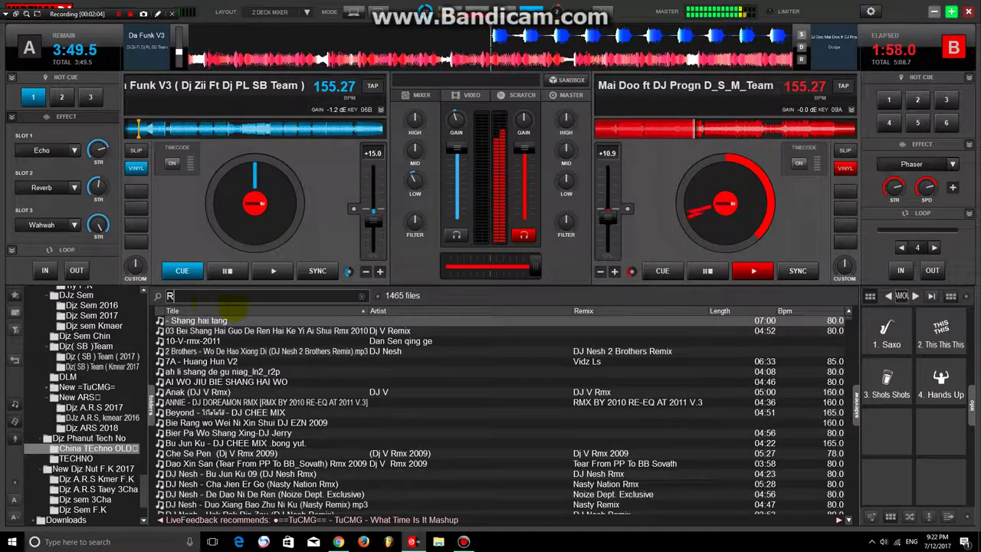
text(O)
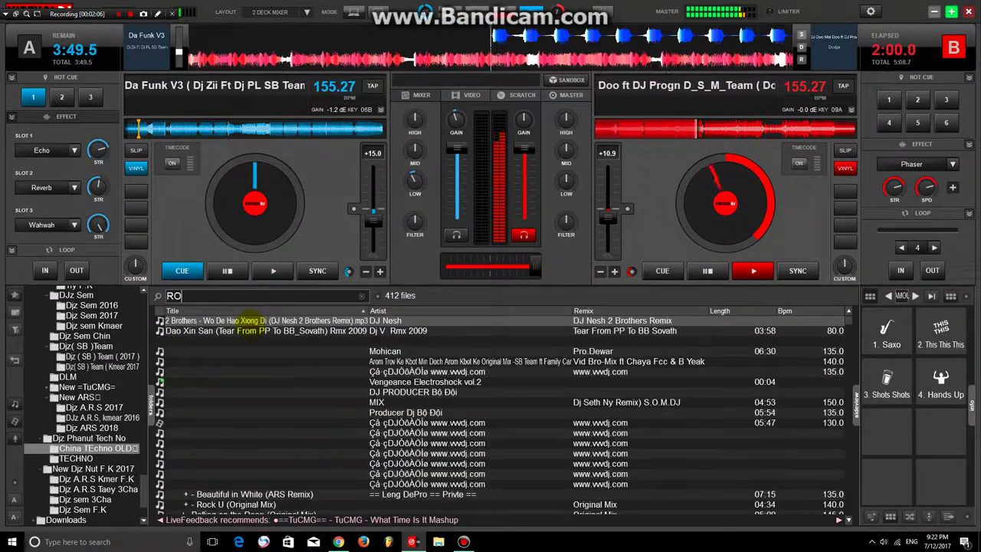
text(L)
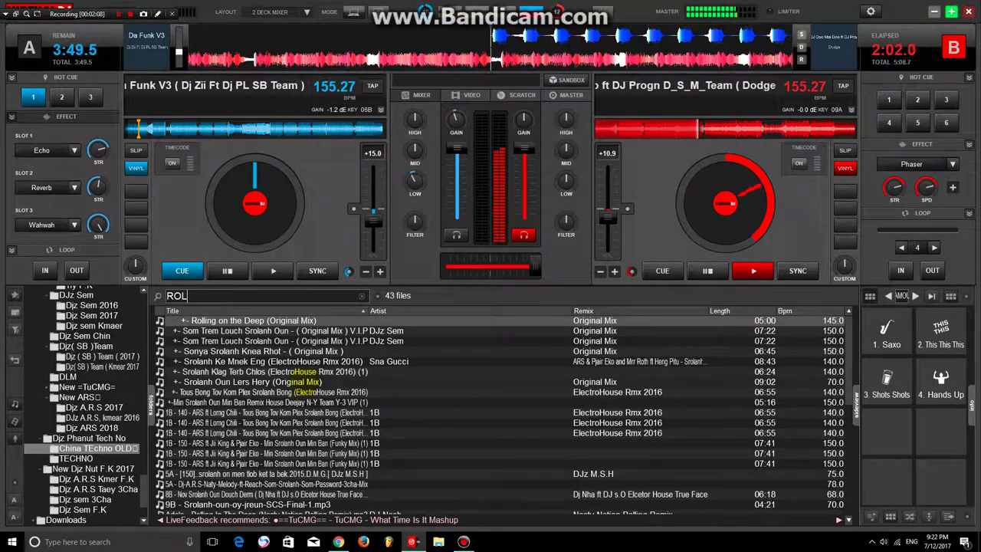
key(BackSpace)
text(B)
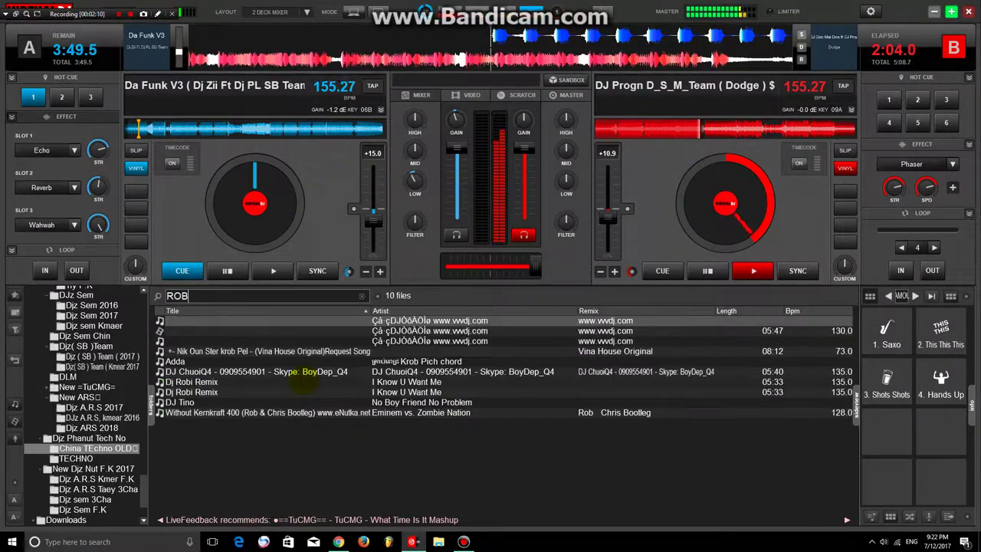
Step: Change the track search to RAB
key(BackSpace)
key(BackSpace)
text(A)
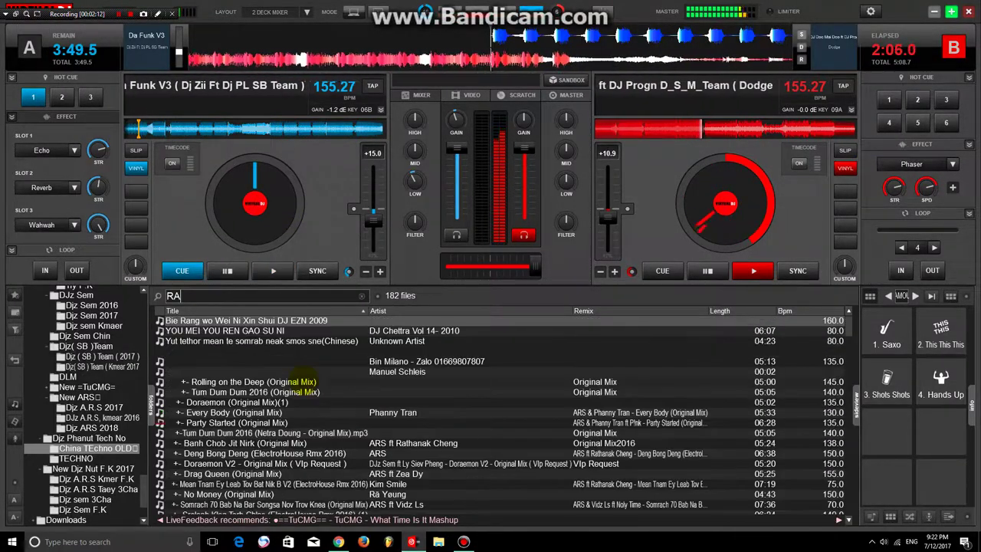
text(B)
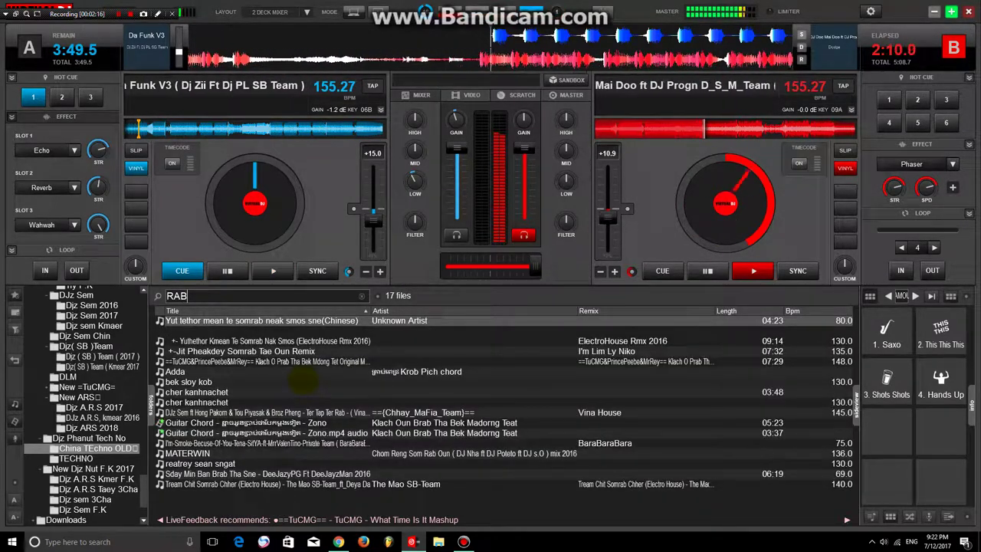
Step: Clear the track search and search the tracks for rab again
key(BackSpace)
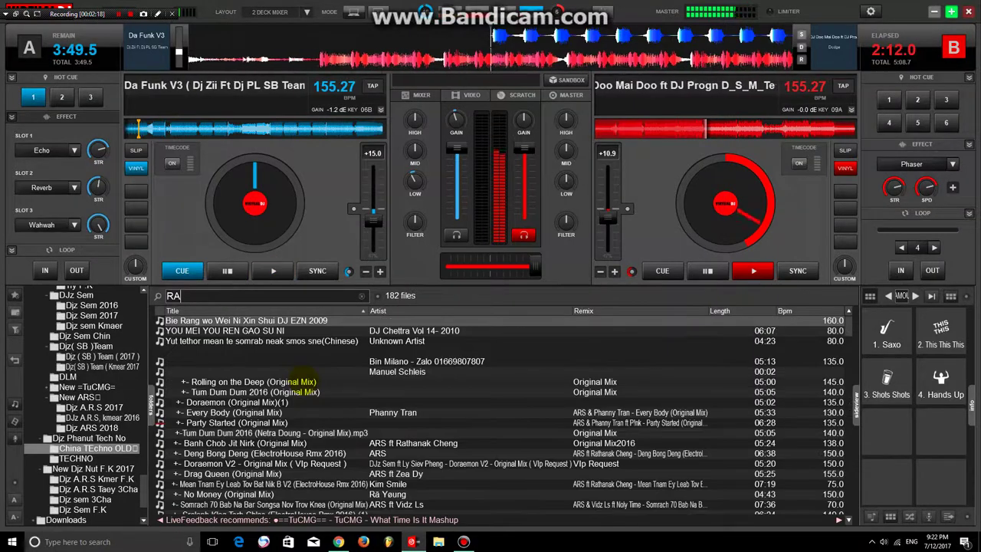
key(BackSpace)
key(BackSpace)
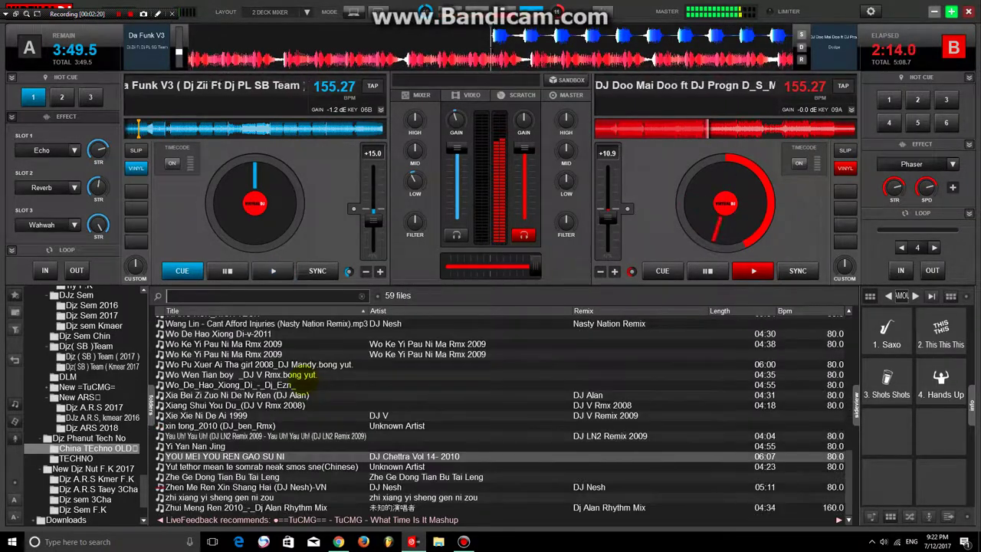
text(ra)
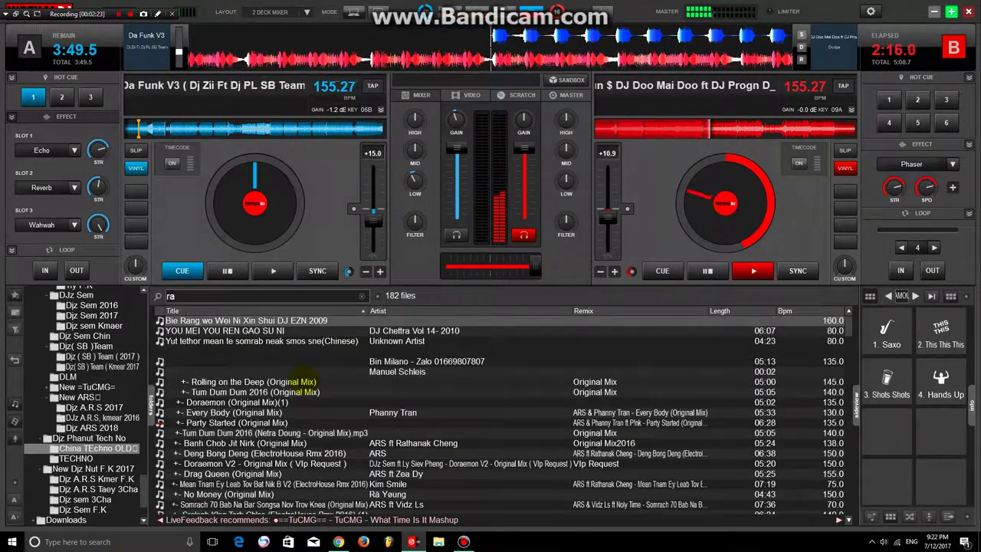
text(b)
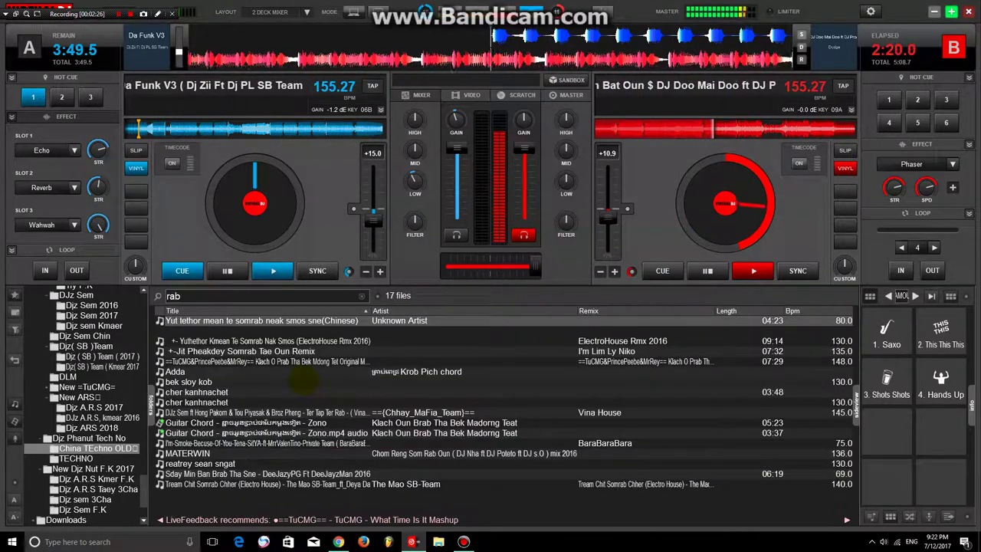
Step: Replace the track search term with bor
key(BackSpace)
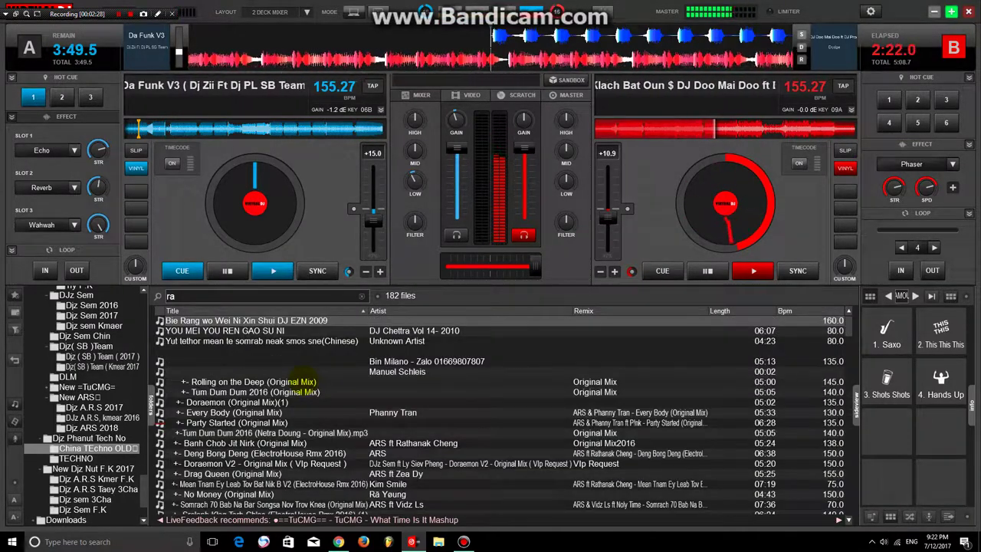
key(BackSpace)
key(BackSpace)
text(b)
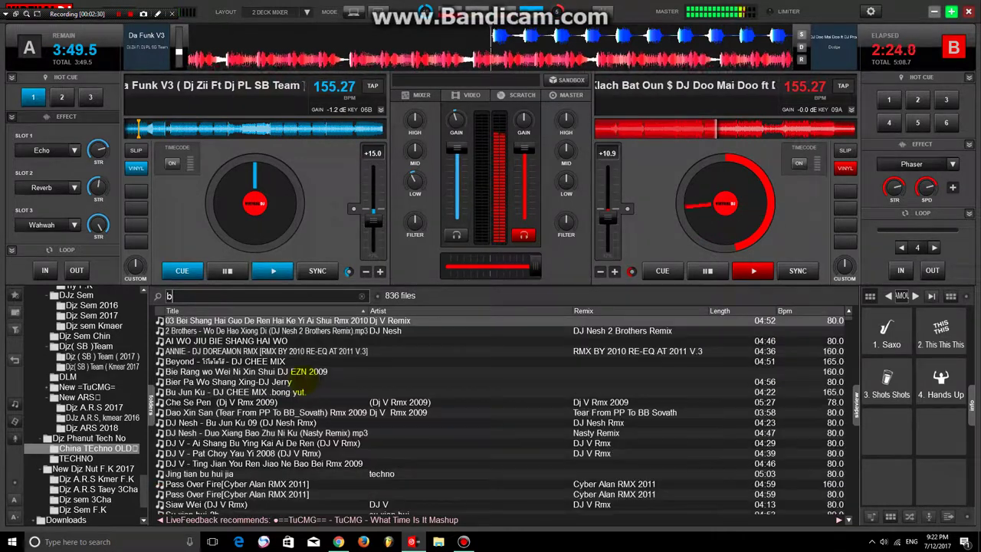
text(or)
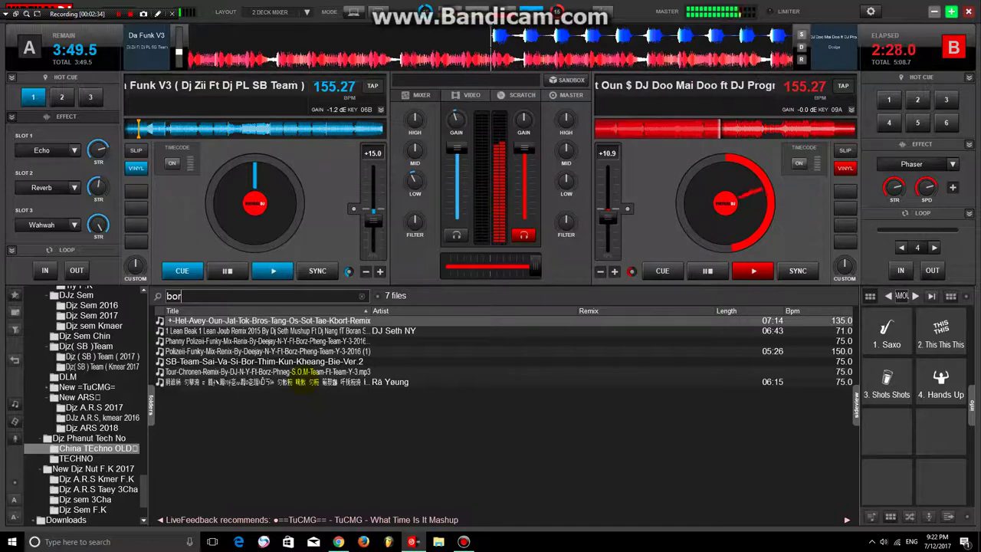
Step: Search the tracks for re and load Rebola (Original Mix) onto deck A, synced to deck B
key(BackSpace)
key(BackSpace)
key(BackSpace)
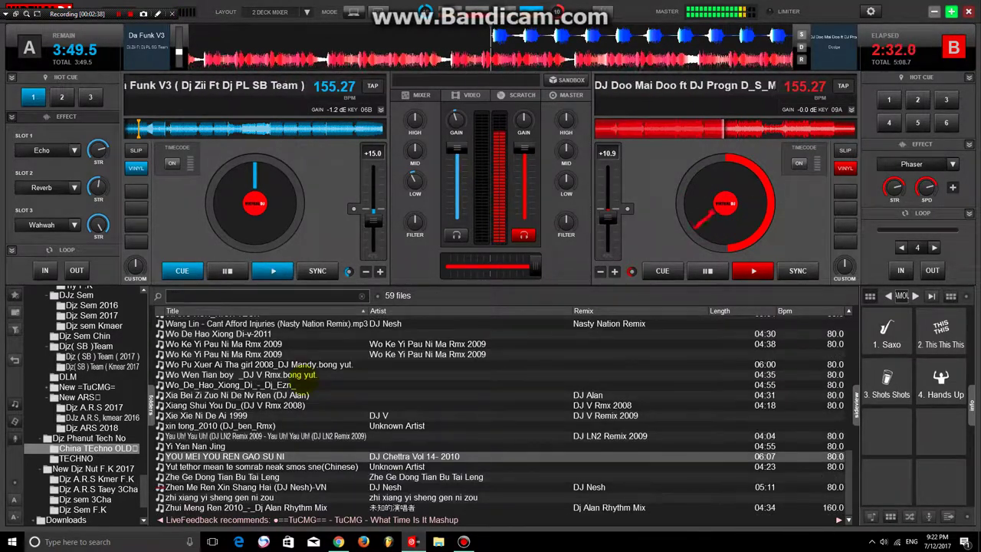
text(re)
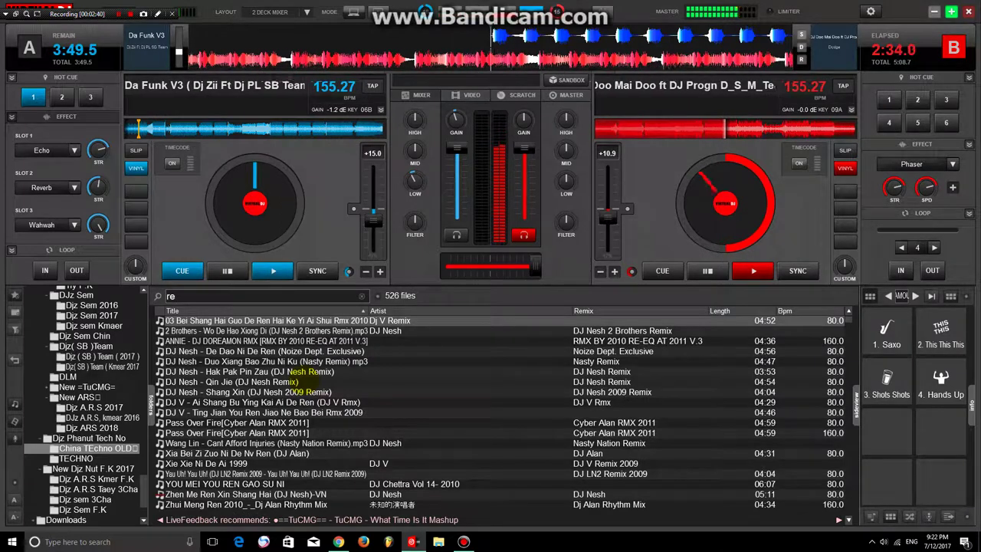
scroll(498, 413, down, 3)
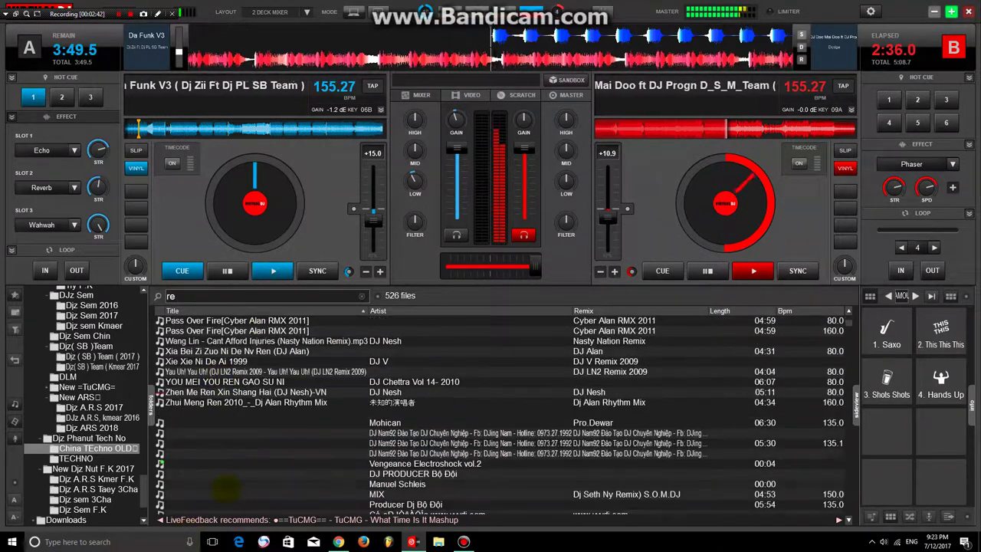
scroll(498, 414, down, 7)
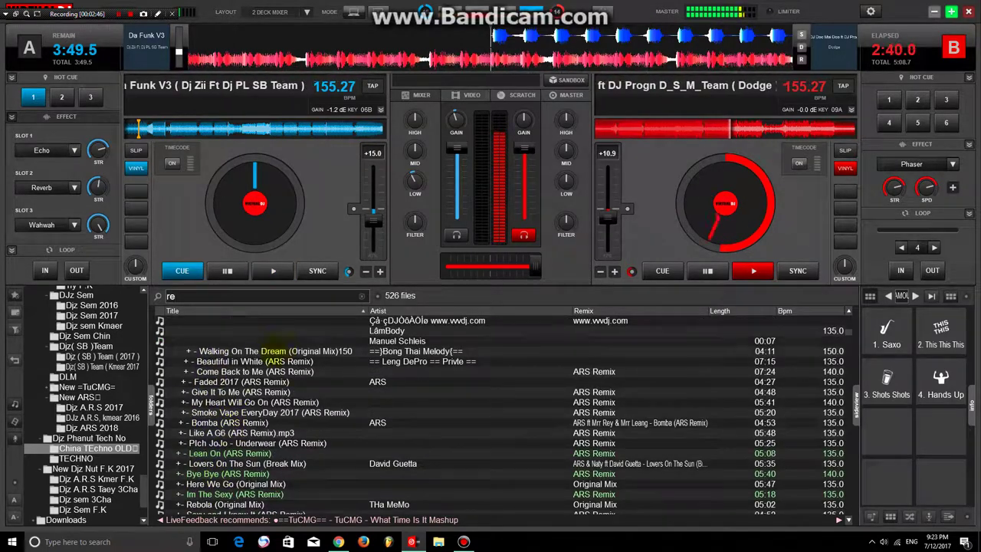
scroll(498, 413, down, 1)
click(222, 464)
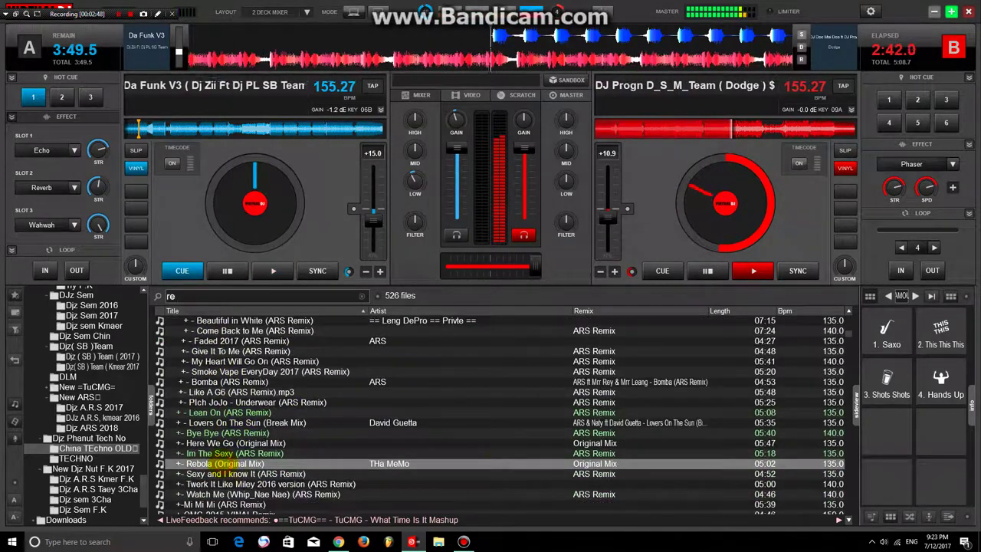
drag(744, 463, 303, 195)
click(320, 266)
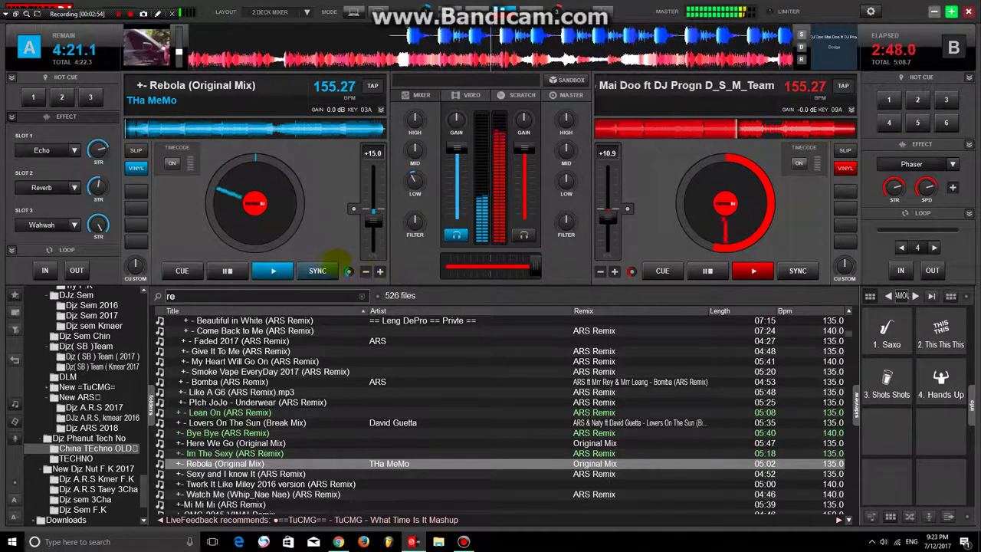
Step: Return deck A's low EQ to its centre position and set the deck's volume level to 100%
drag(457, 149, 457, 165)
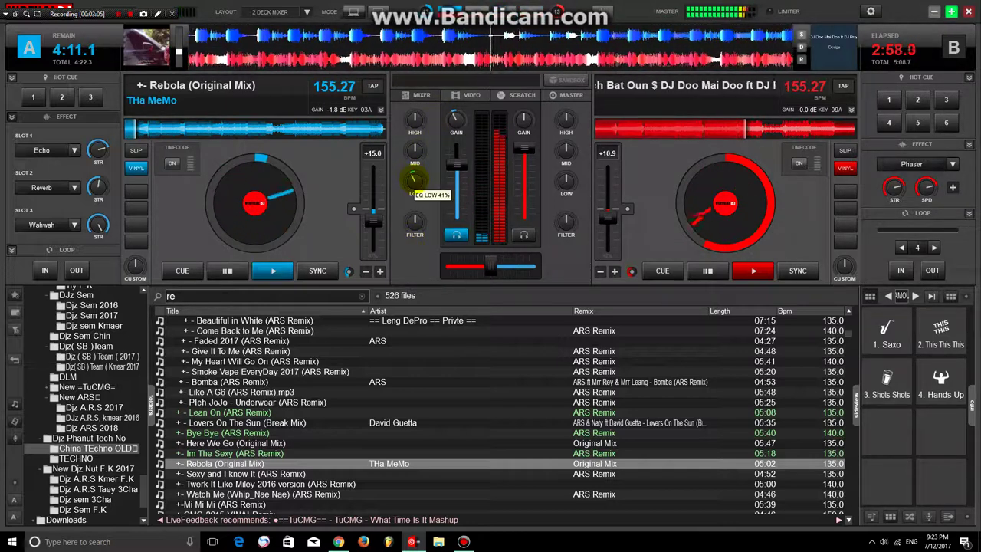
scroll(455, 170, up, 1)
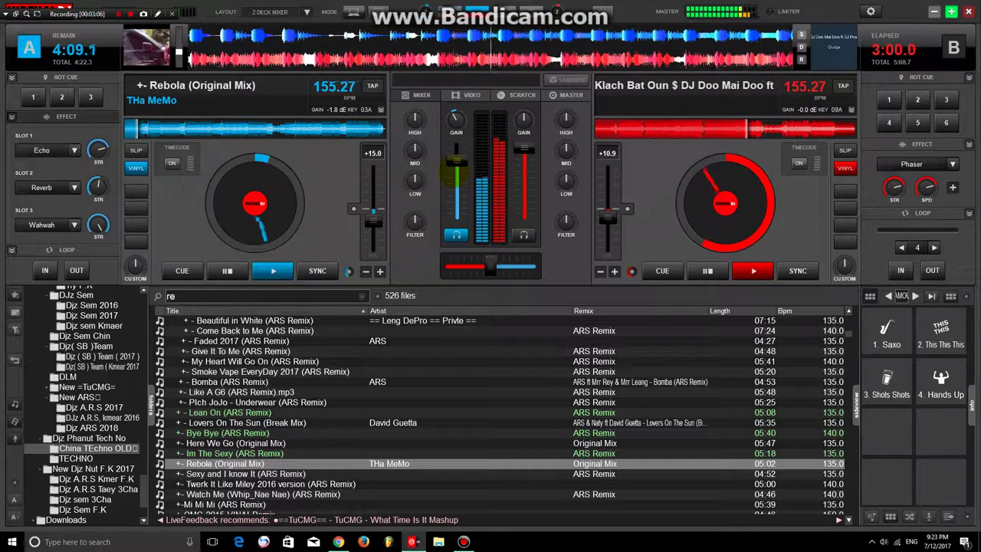
drag(456, 157, 456, 152)
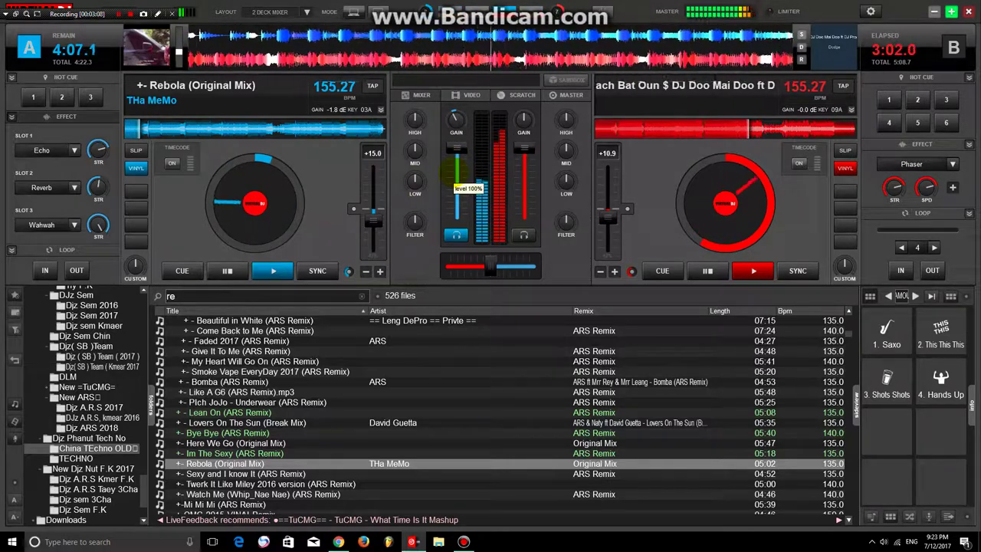
Step: Fade out deck B by lowering its gain to -1.8 dB and its volume almost to zero, with the crossfader fully on deck A
key(shift+Left)
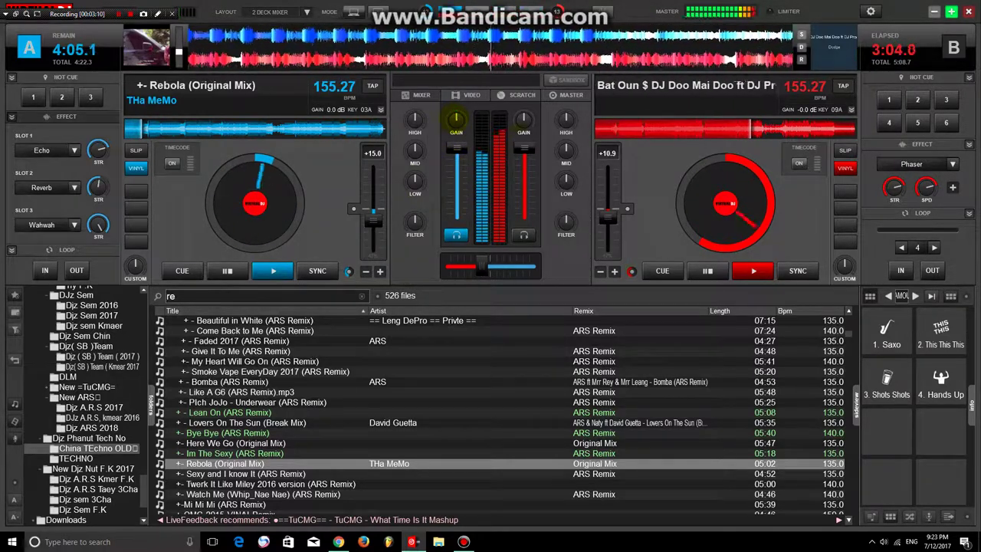
scroll(528, 153, down, 1)
scroll(523, 119, down, 1)
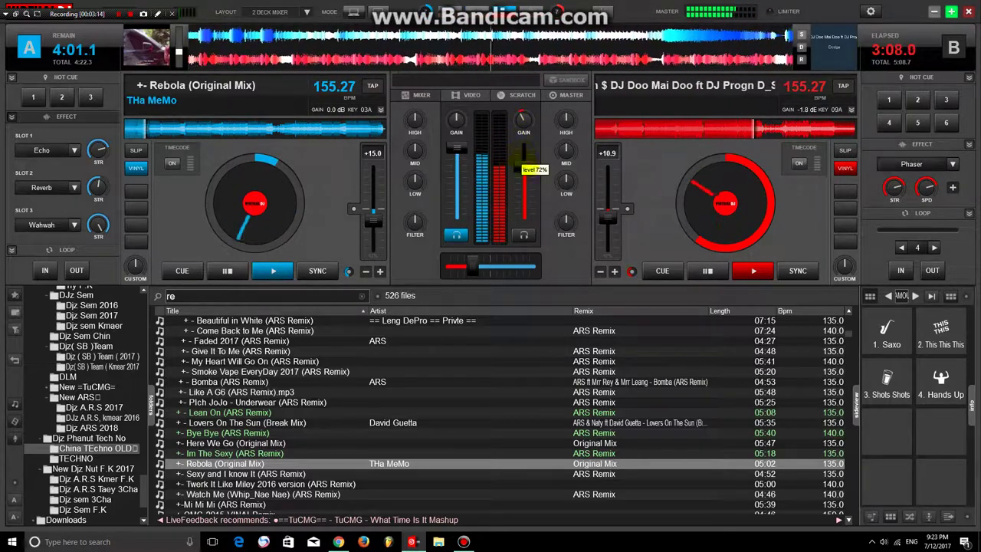
drag(524, 166, 524, 215)
key(shift+Left)
key(shift+Left)
key(shift+Left)
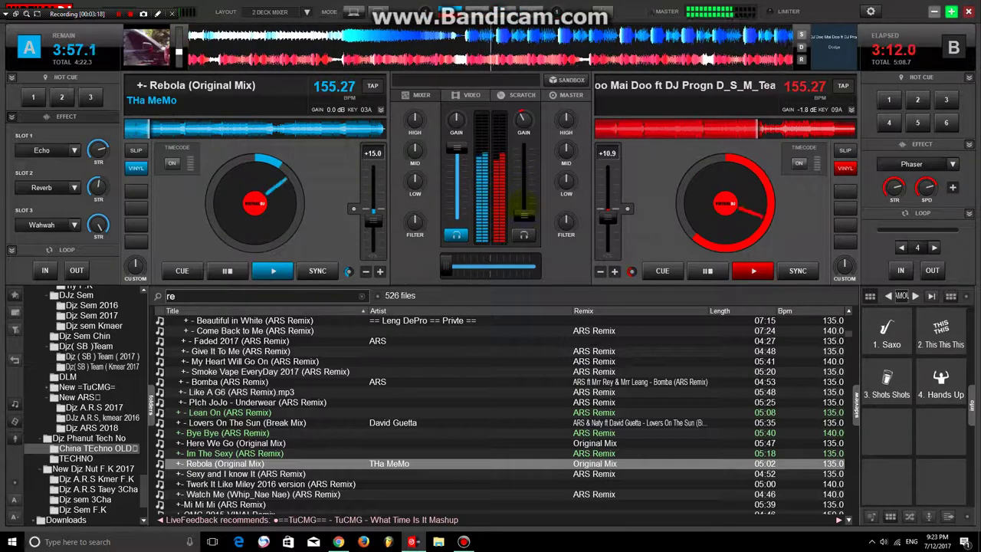
Step: Browse the re search results for the next song, checking tracks such as Let's Go V3, Leak Bang Dol Na and the Private Song entries
scroll(498, 414, down, 8)
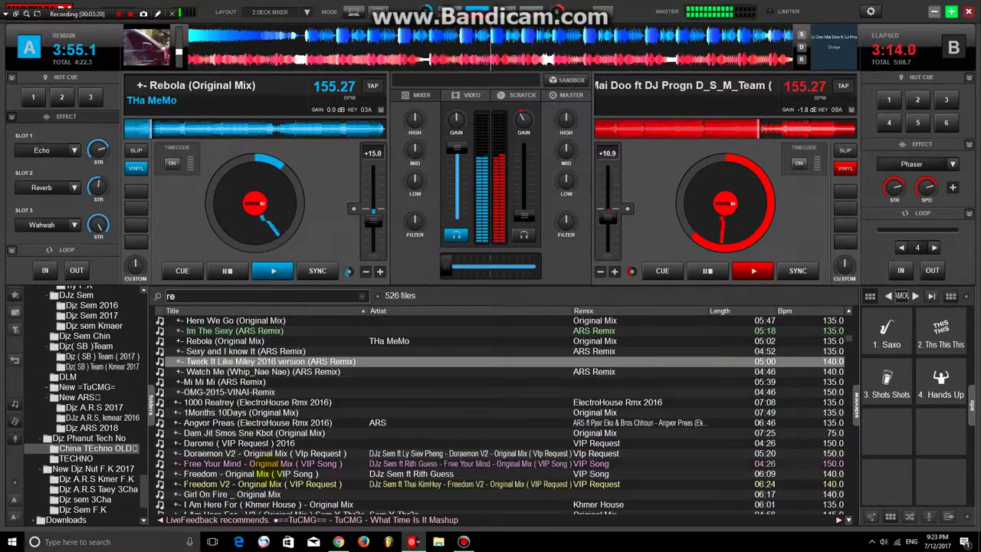
click(223, 473)
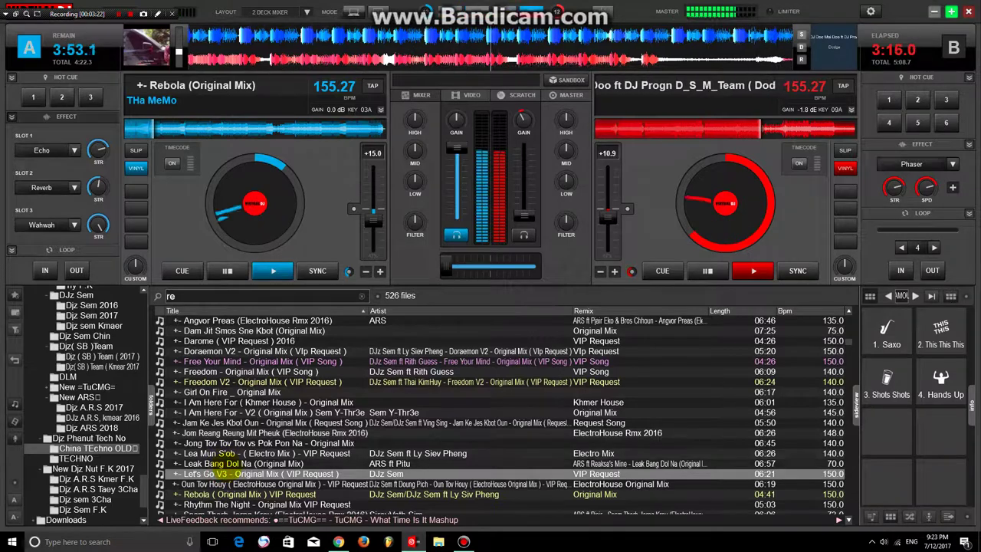
click(226, 464)
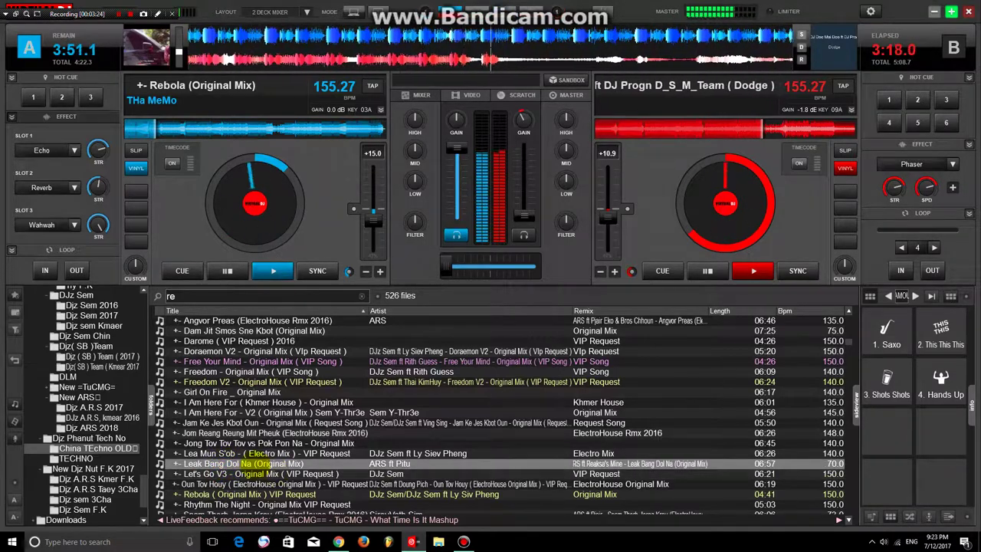
scroll(498, 413, down, 8)
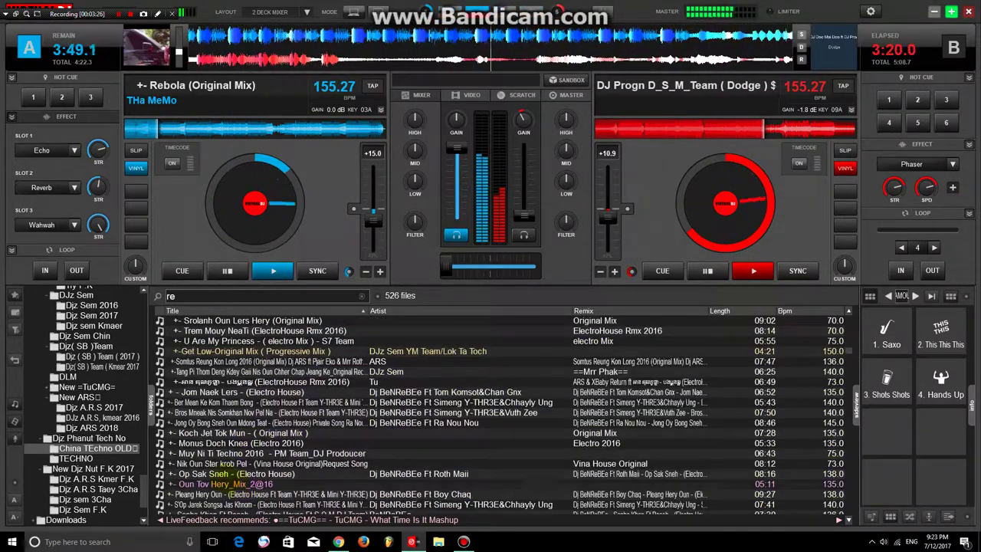
click(227, 474)
click(226, 463)
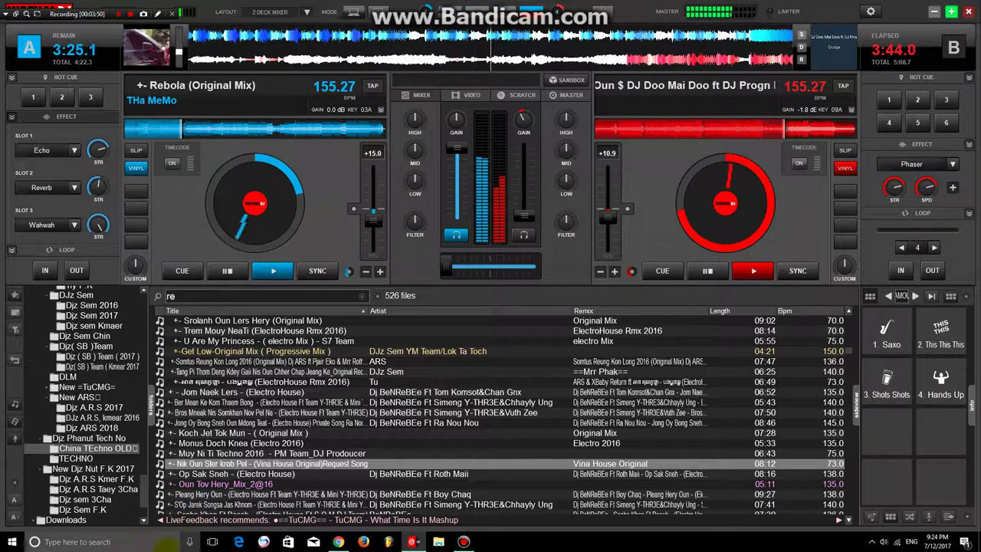
click(342, 341)
scroll(497, 414, down, 10)
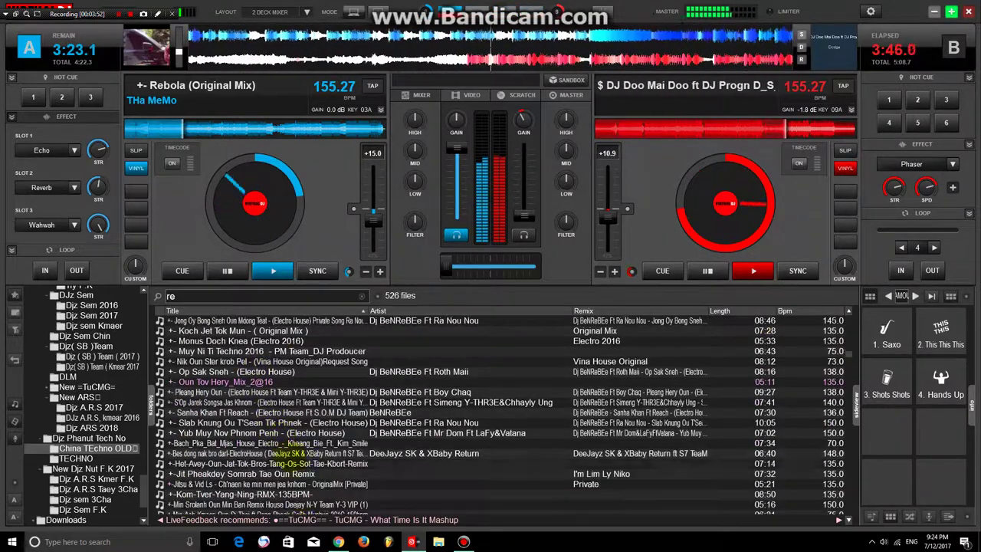
click(284, 453)
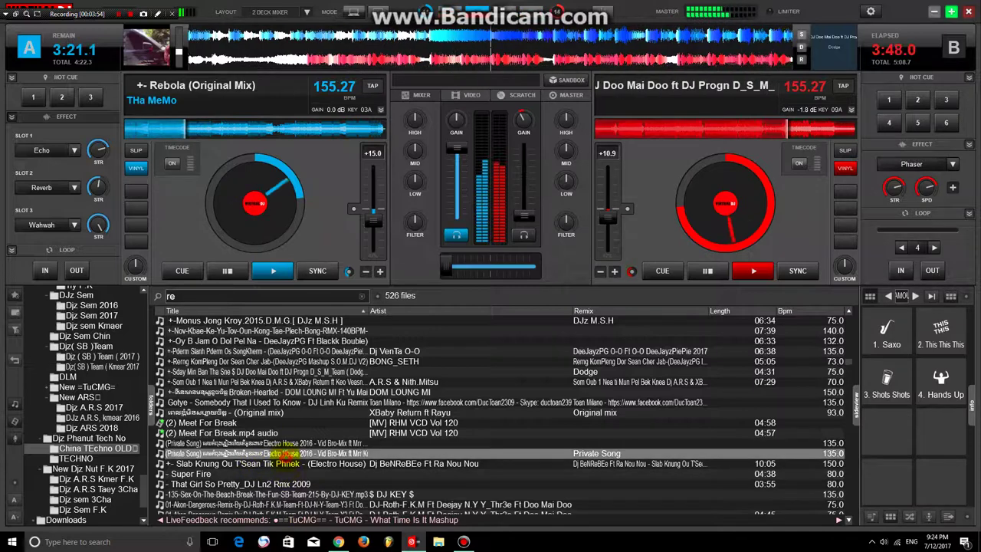
click(276, 463)
click(272, 485)
click(264, 504)
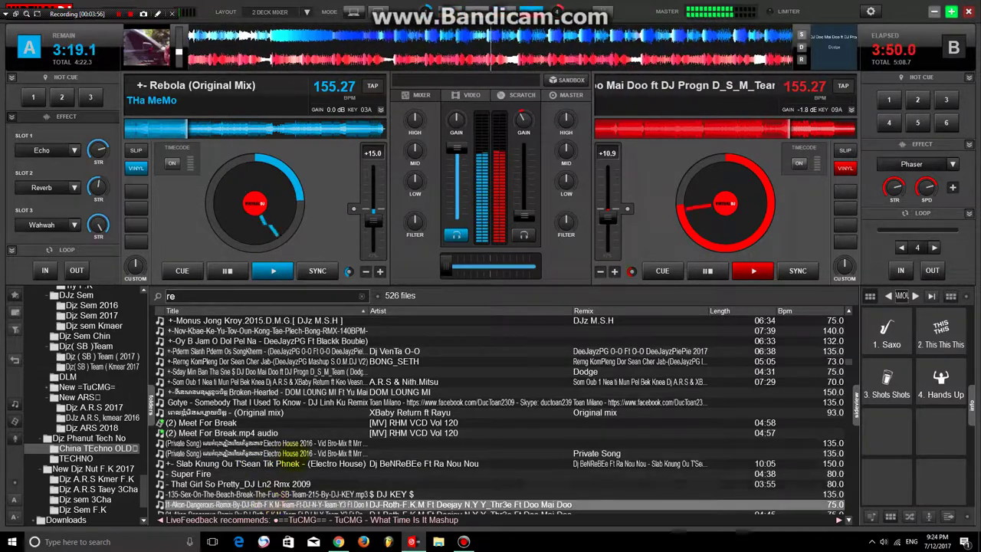
click(245, 452)
click(237, 443)
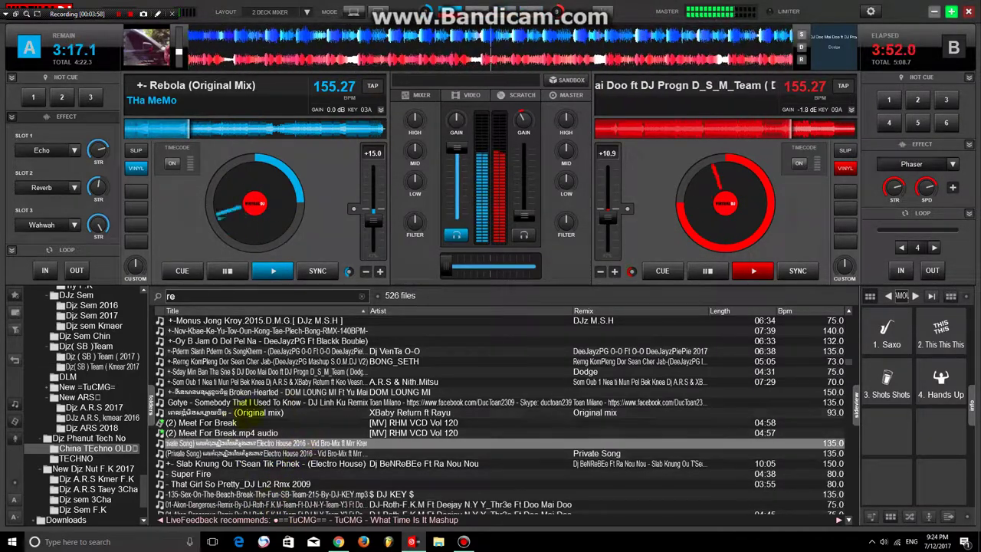
Step: Check re search results such as Bara Bara Bere Bere, U Are My Princess, Drag Queen v3 and The Pretty Girl for the next song
scroll(497, 414, down, 4)
click(281, 402)
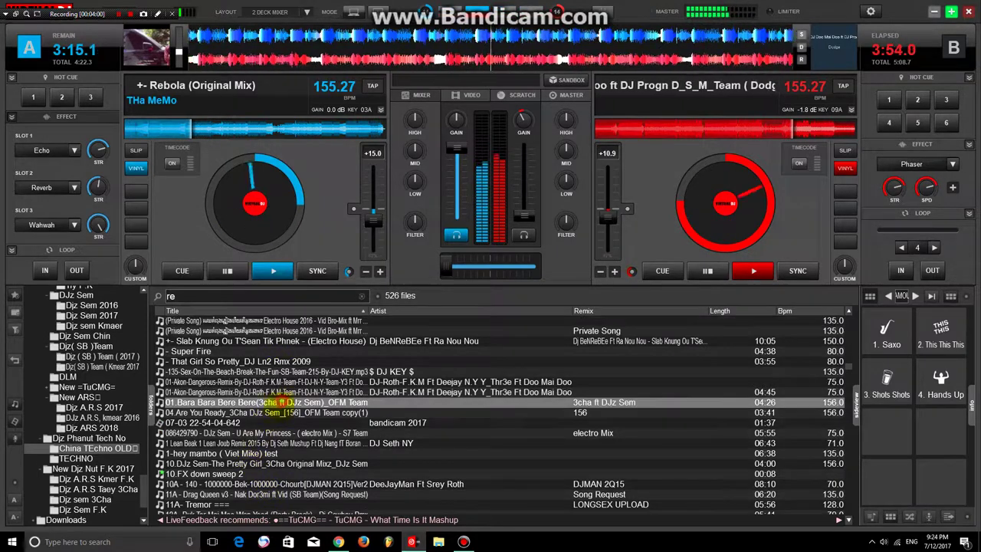
click(268, 433)
scroll(253, 453, down, 3)
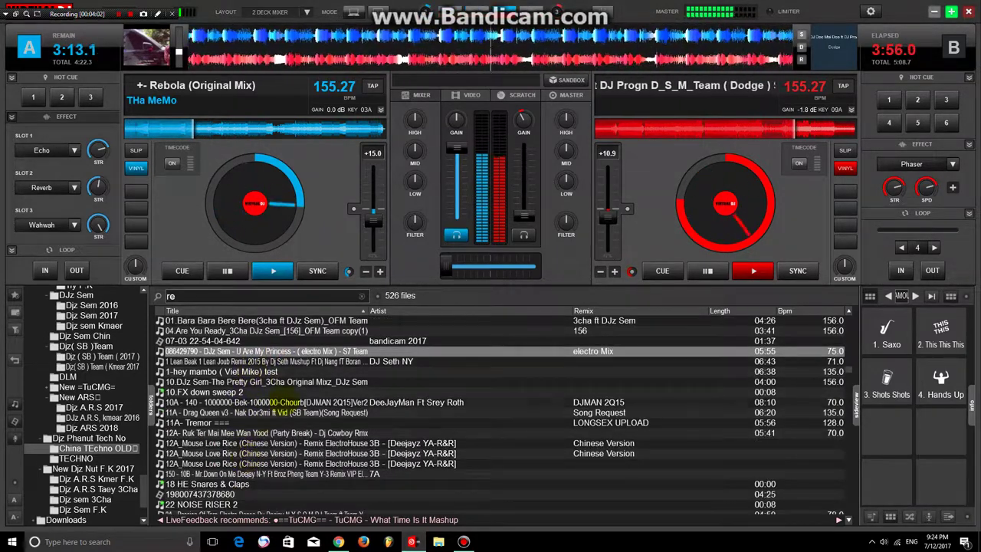
click(282, 401)
click(250, 412)
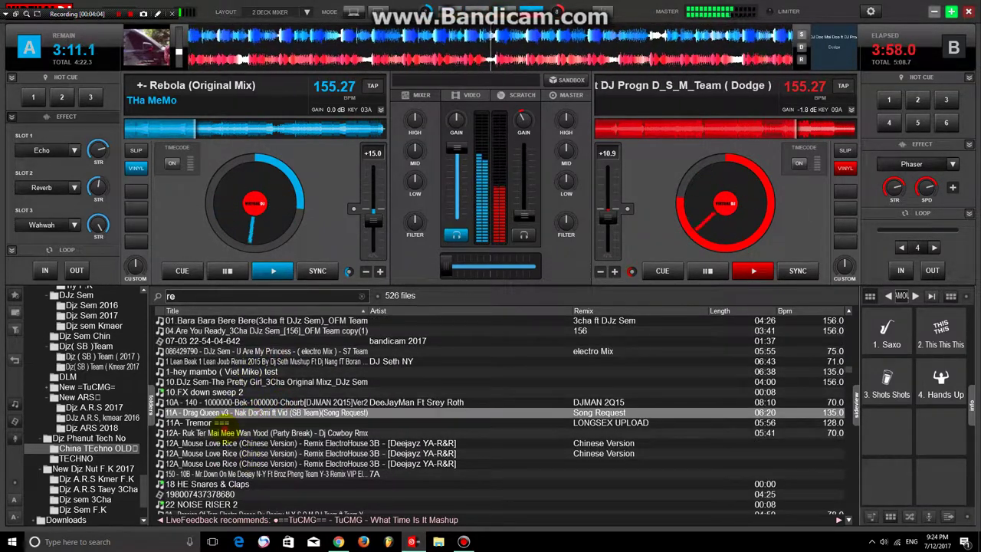
click(222, 432)
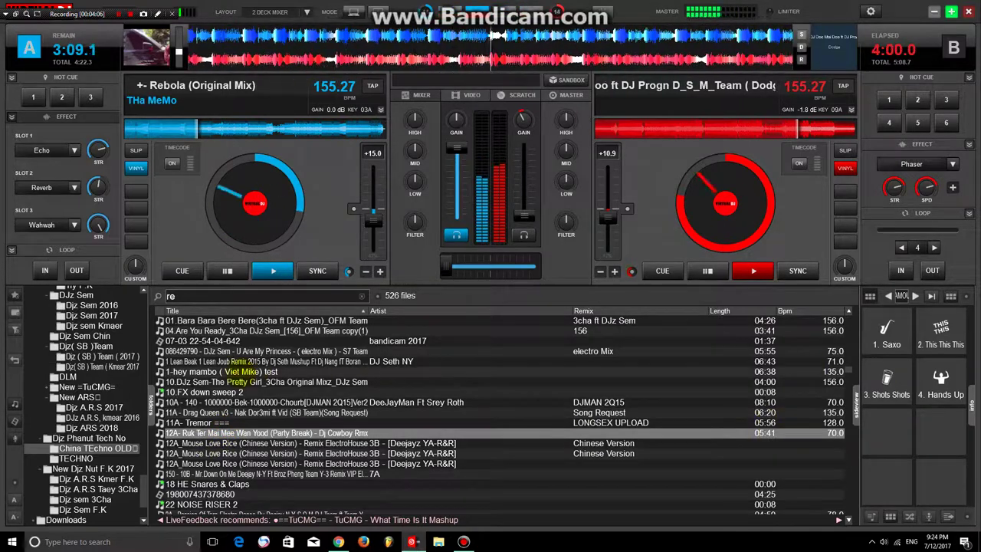
click(245, 371)
click(316, 381)
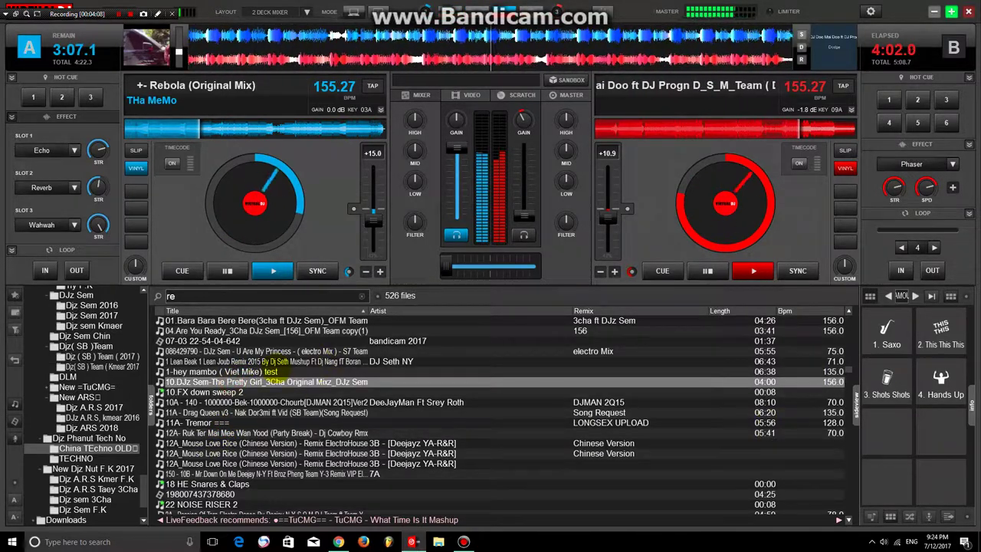
Step: Examine further re results, including Super Low Super Private Rework, Rolling In The Deep, Rebola (Funky Mix) and Super Boom
scroll(316, 381, down, 10)
scroll(505, 414, down, 3)
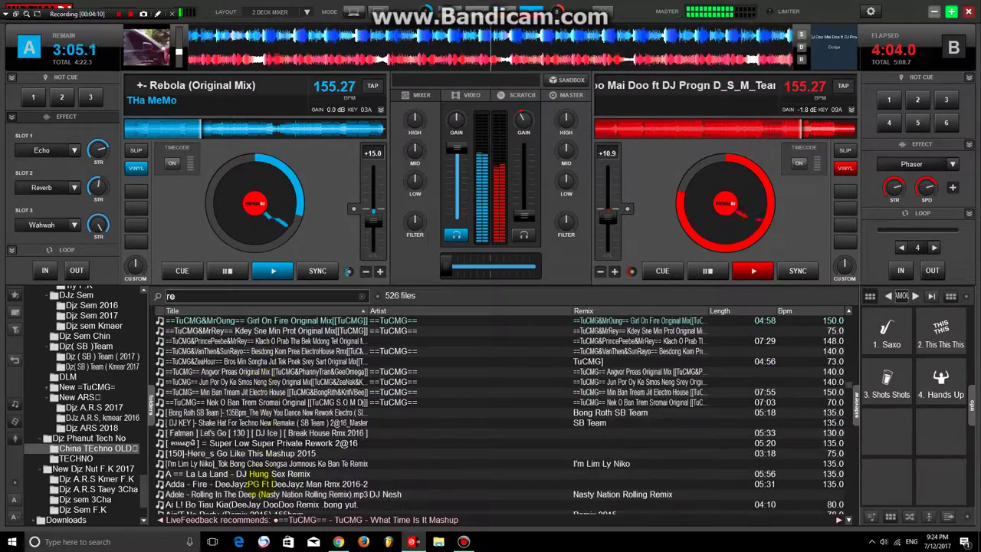
click(234, 442)
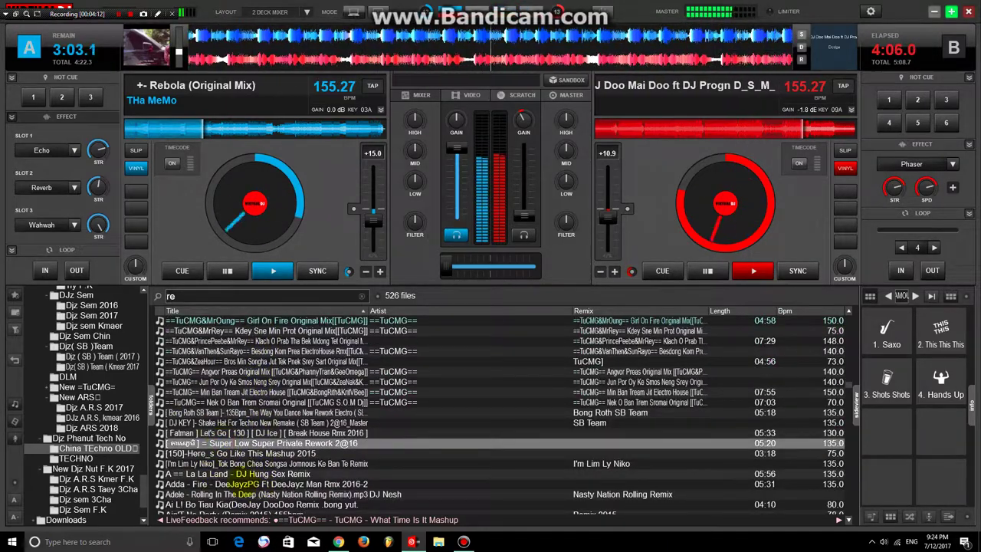
scroll(243, 474, down, 2)
scroll(246, 433, down, 1)
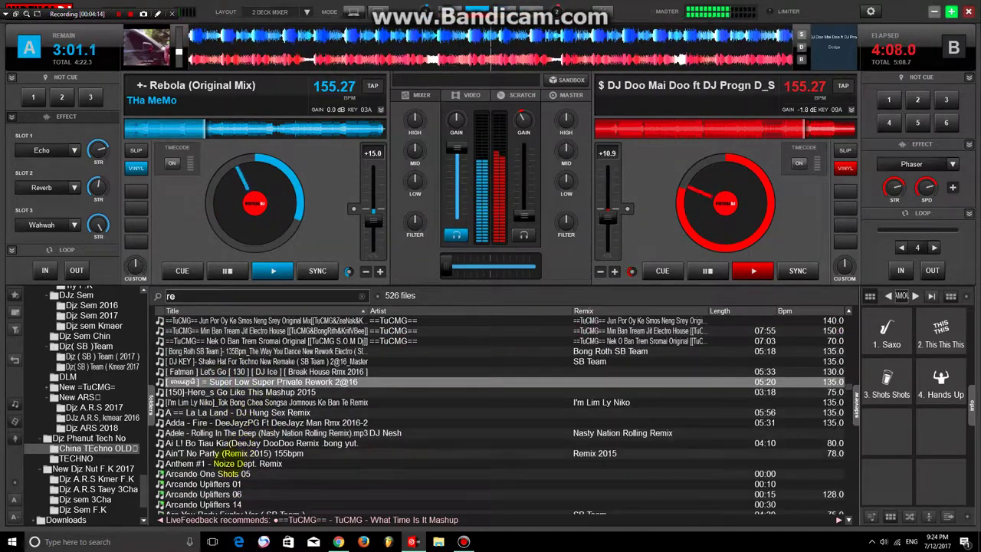
click(245, 433)
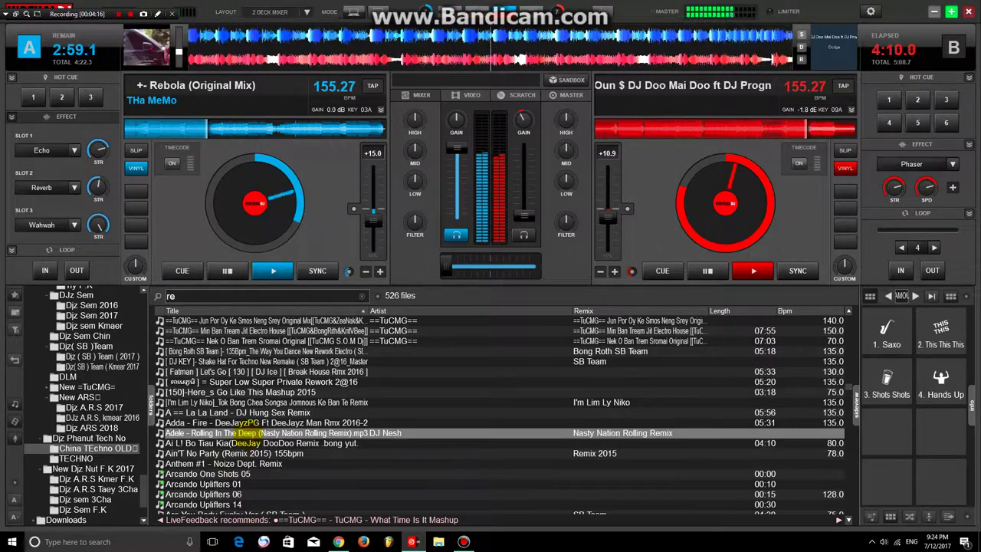
scroll(245, 433, down, 5)
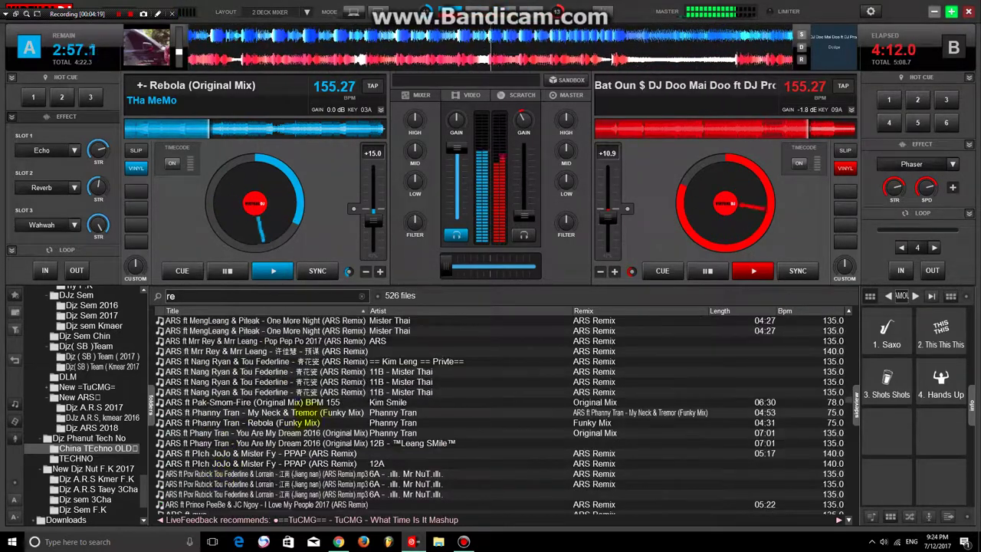
click(368, 422)
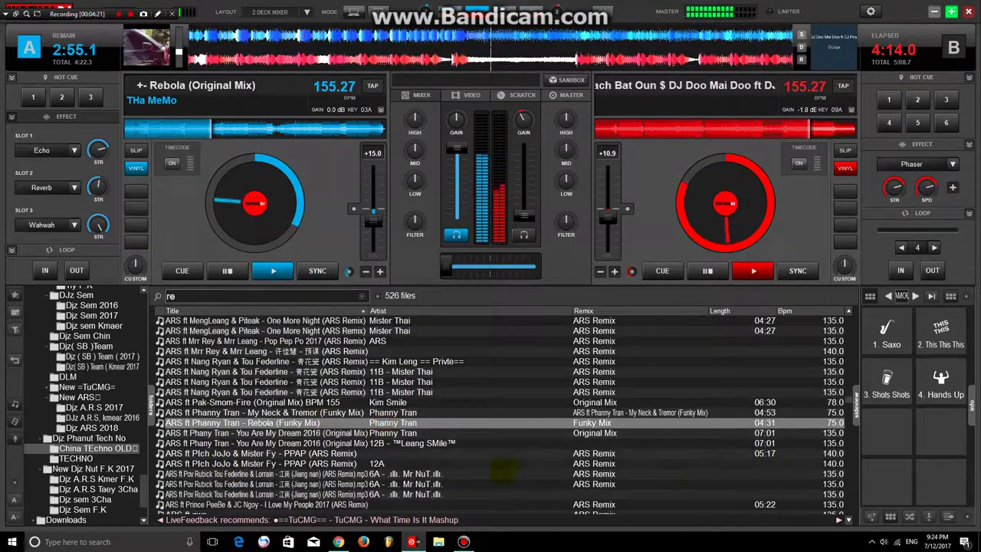
scroll(422, 458, down, 2)
scroll(423, 459, down, 6)
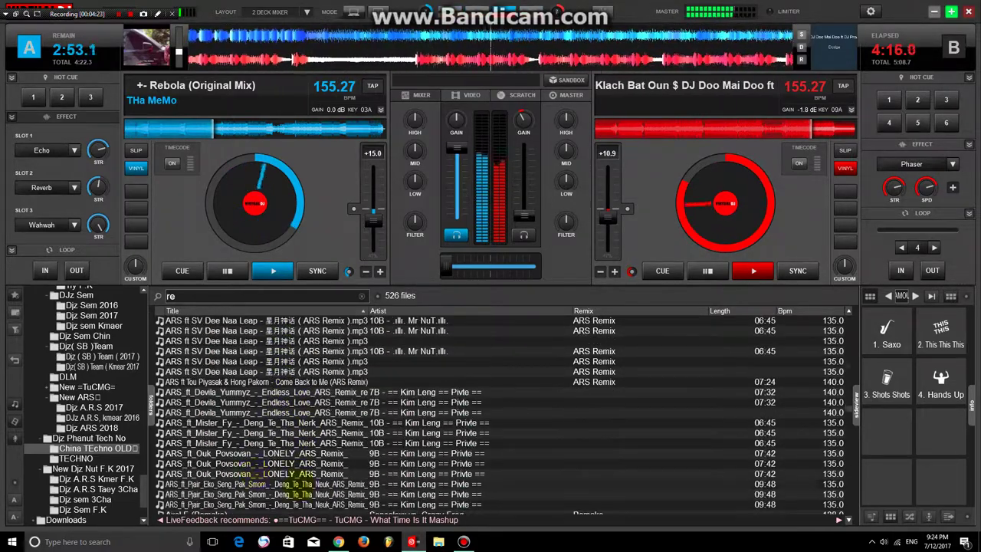
scroll(423, 459, down, 3)
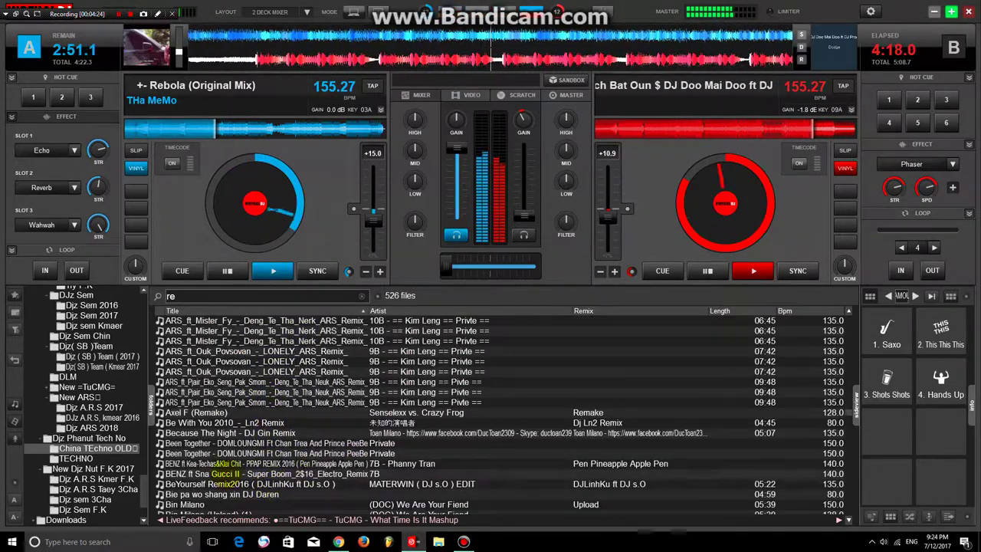
click(226, 474)
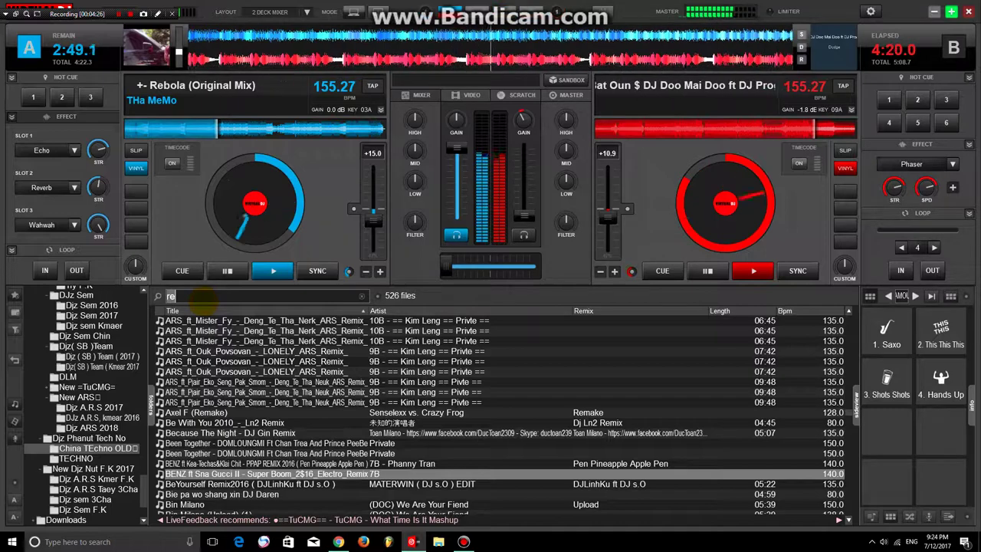
Step: Search the tracks for dom and check entries such as Songsa Knhom khley Chea Songsa Mith Pheak and China Angvor Preas Electro Hose
key(BackSpace)
text(d)
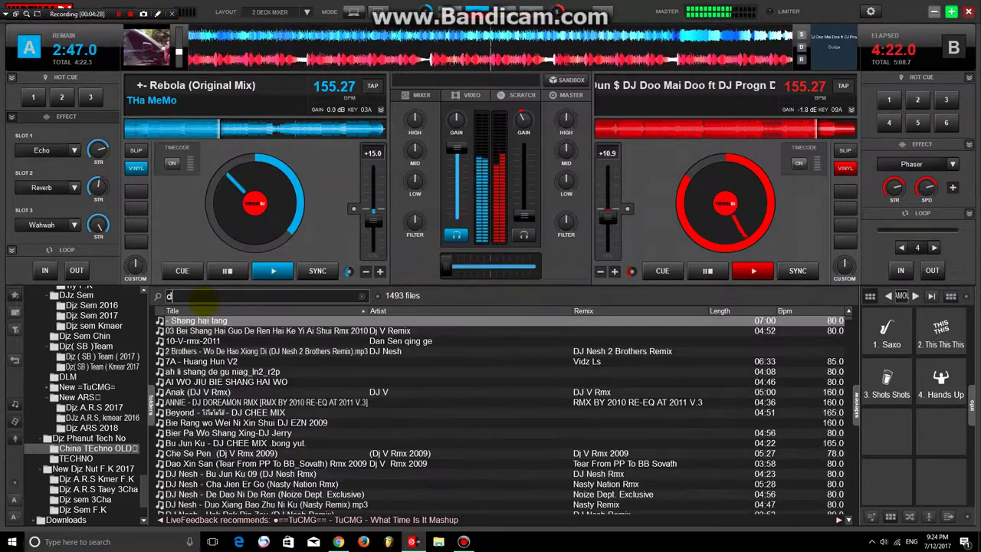
text(om)
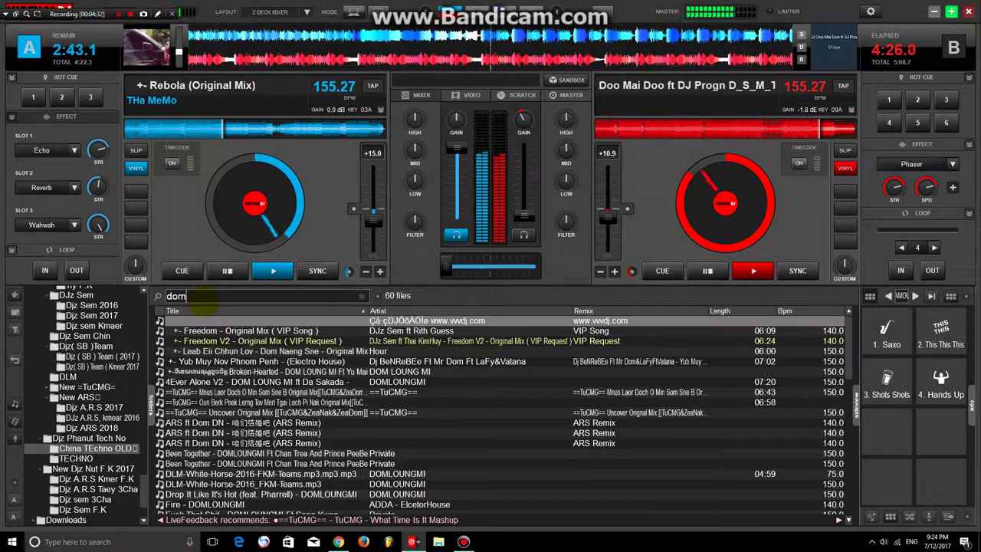
scroll(506, 413, down, 3)
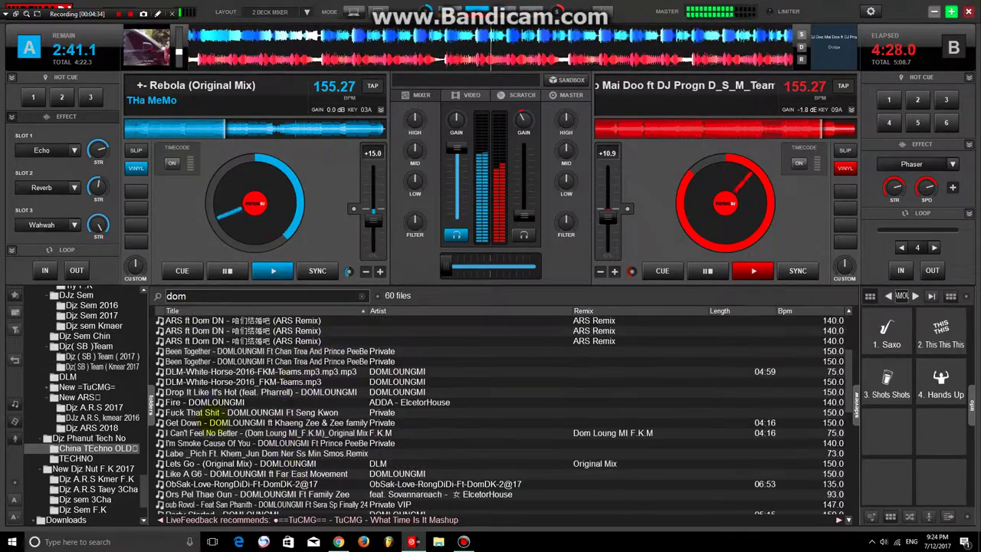
click(221, 443)
click(222, 453)
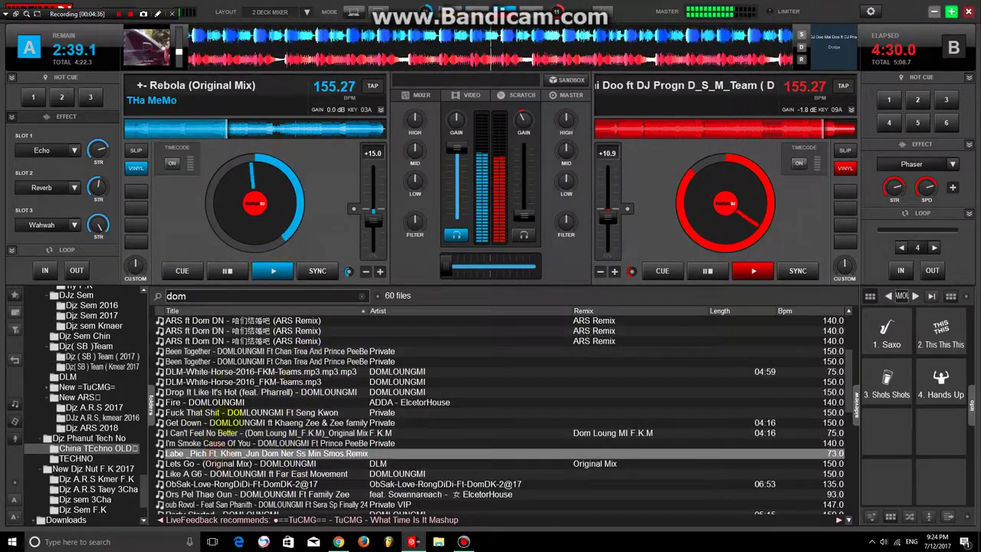
scroll(243, 475, down, 4)
click(222, 483)
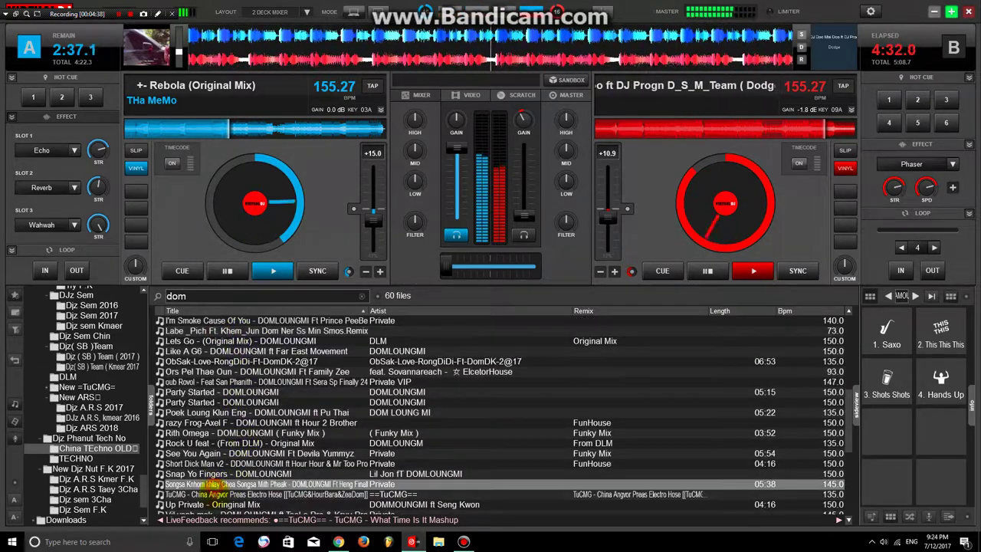
click(215, 494)
scroll(206, 502, down, 2)
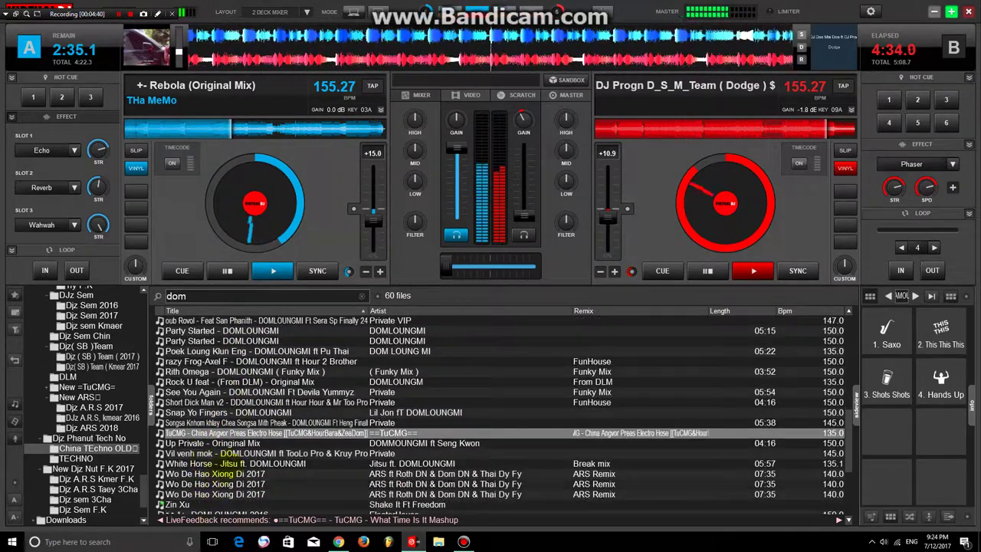
Step: Go through the whole dom result list again, checking the ==TuCMG== original mixes near its start
scroll(506, 414, down, 3)
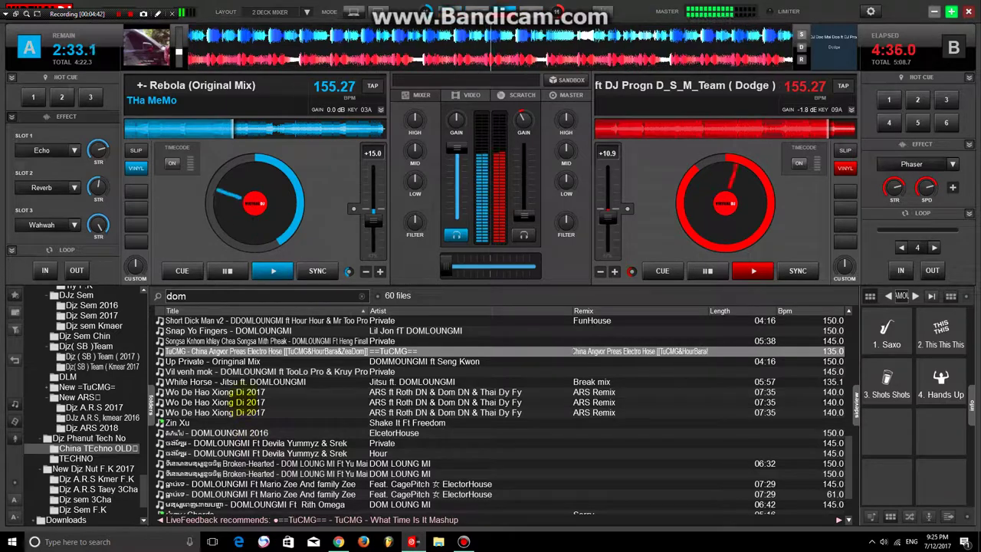
scroll(230, 479, down, 2)
scroll(237, 475, up, 3)
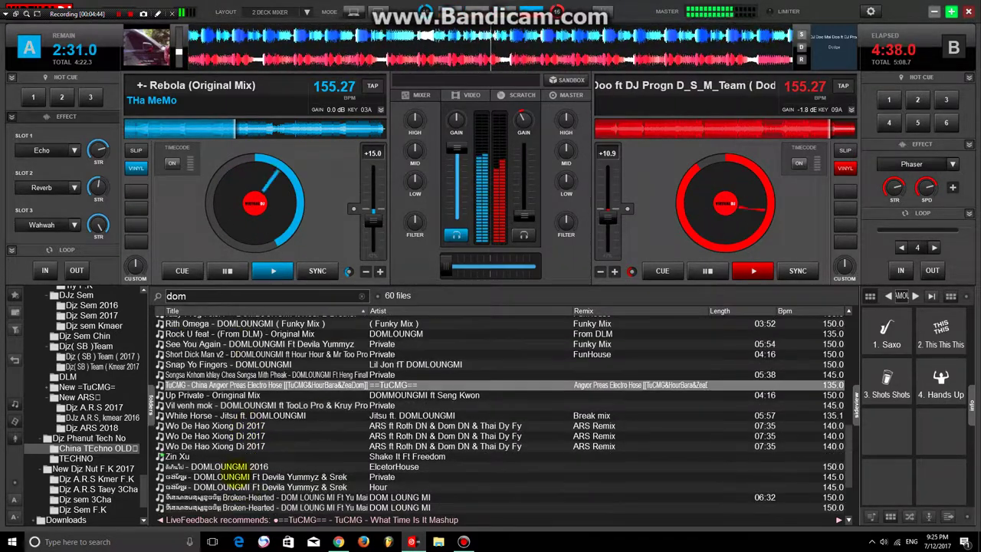
scroll(505, 414, up, 4)
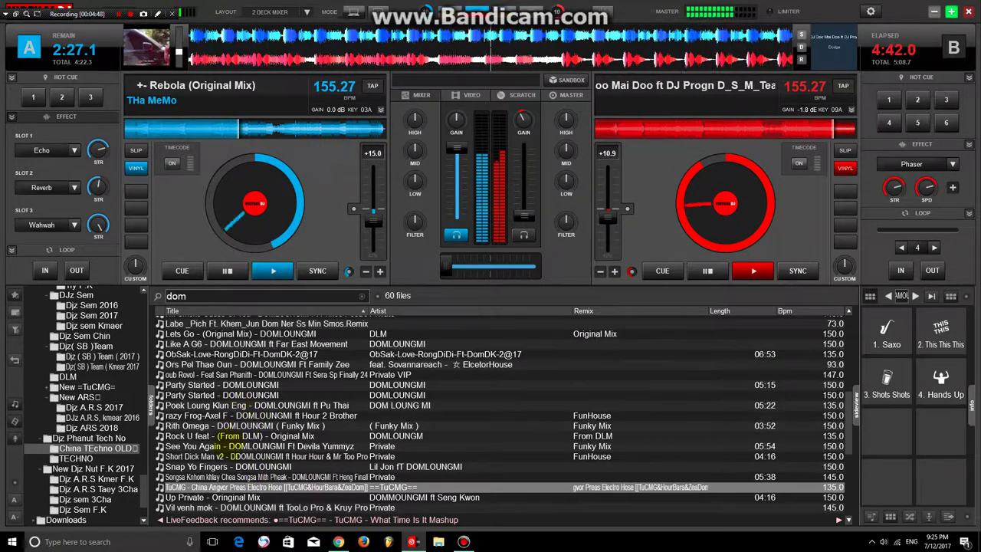
scroll(505, 414, up, 8)
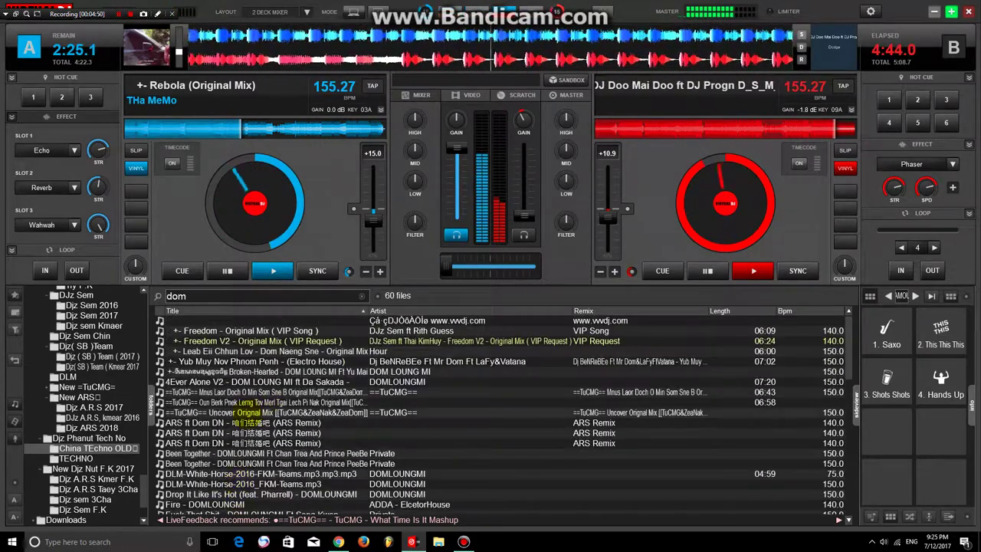
click(254, 402)
click(252, 392)
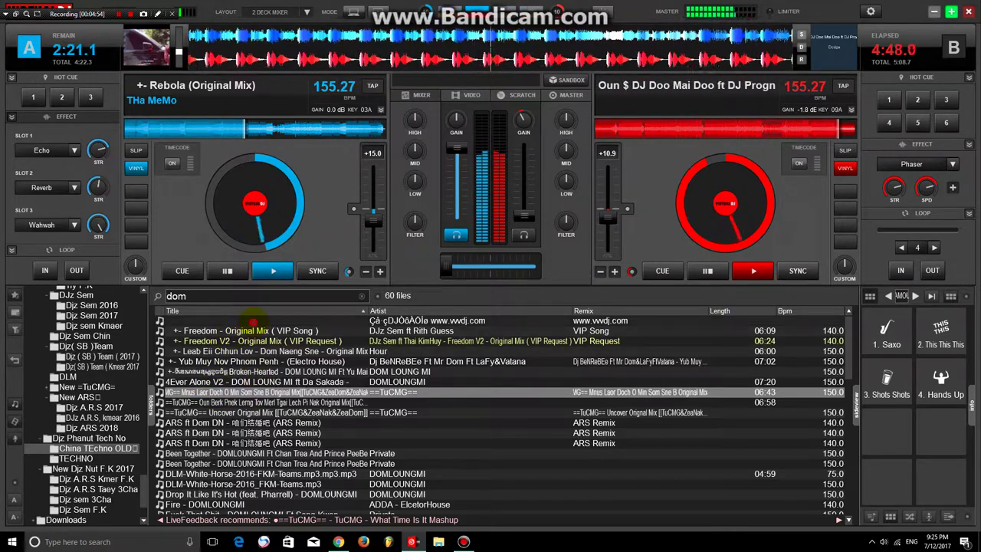
click(257, 322)
scroll(306, 446, down, 12)
scroll(306, 452, down, 3)
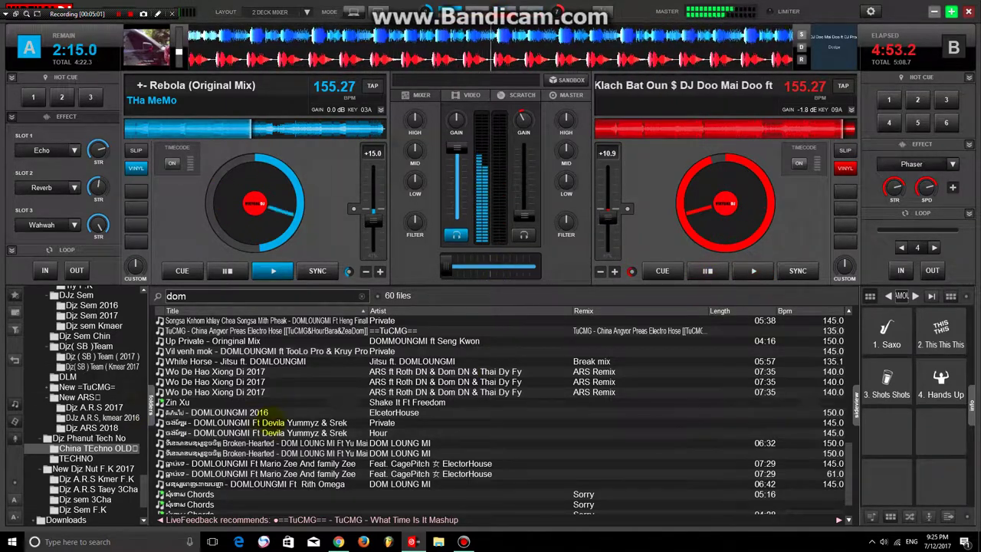
scroll(259, 414, down, 1)
Step: Look into the TECHNO and Djz ARS 2018 folders, checking tracks such as Party-Started-HBK, Work Bitch 2016, PPAP and Lovers On The Sun
click(100, 457)
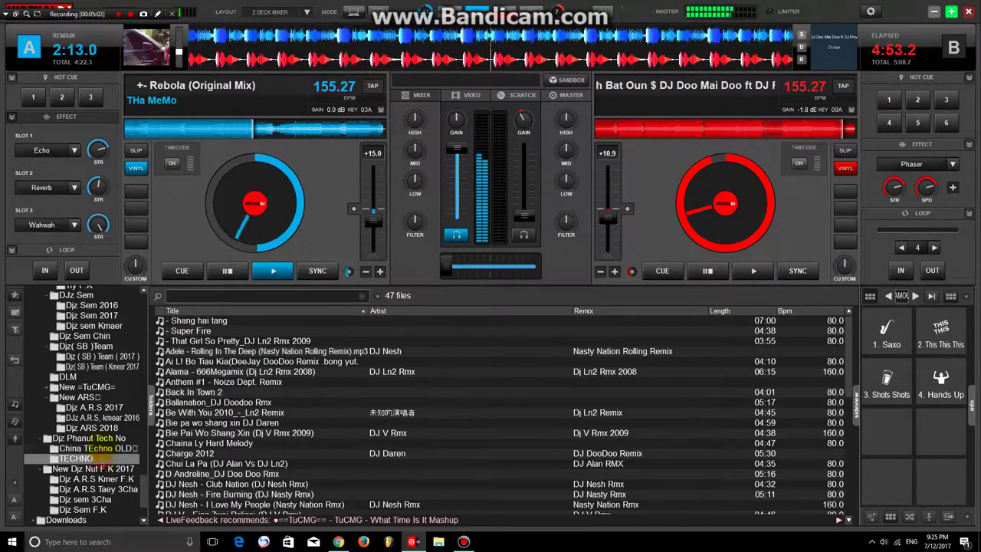
click(91, 428)
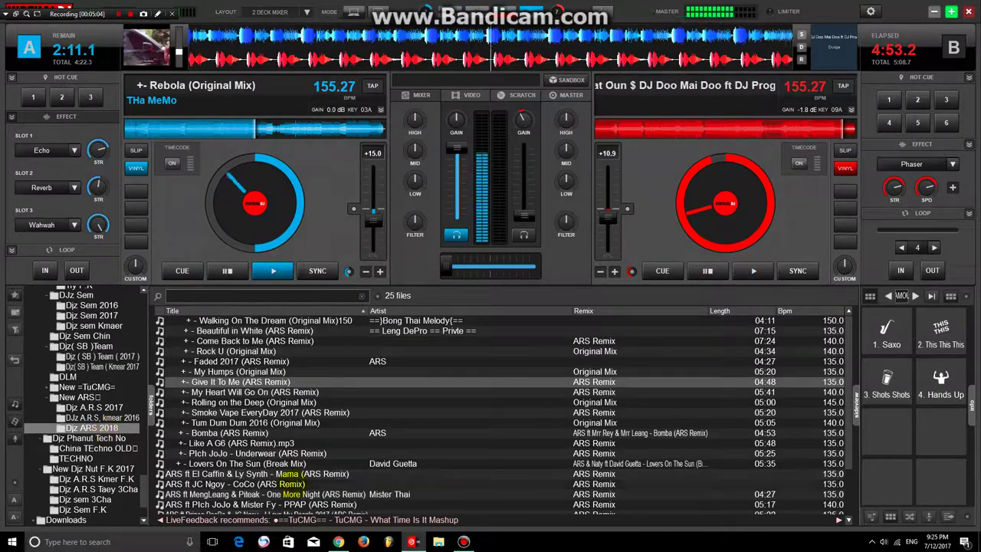
scroll(504, 413, down, 2)
click(236, 487)
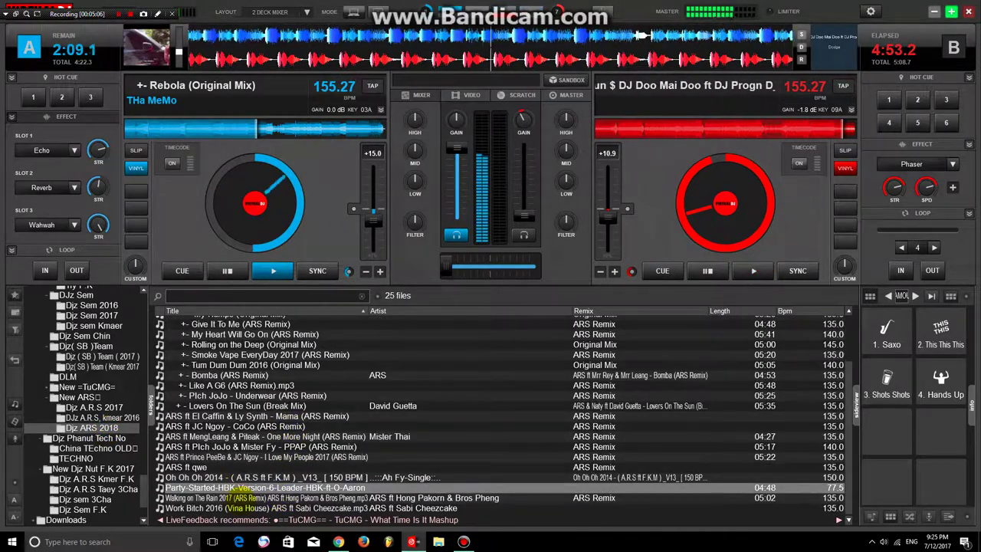
click(241, 498)
click(244, 507)
click(249, 435)
click(249, 446)
click(256, 405)
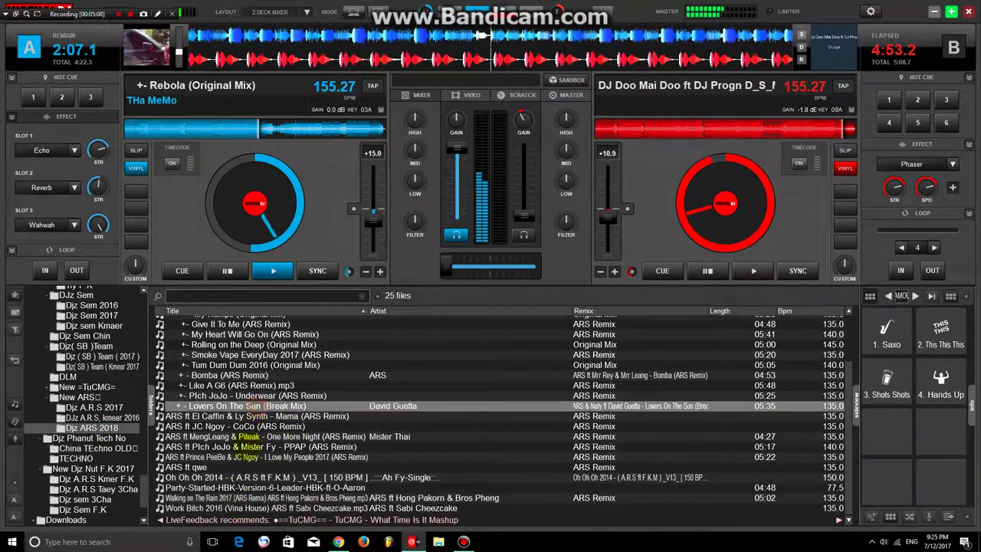
Step: Check the first tracks of the Djz ARS 2018 folder, including Bomba (ARS Remix) and Walking On The Dream
scroll(249, 447, up, 2)
click(244, 433)
click(239, 443)
click(239, 433)
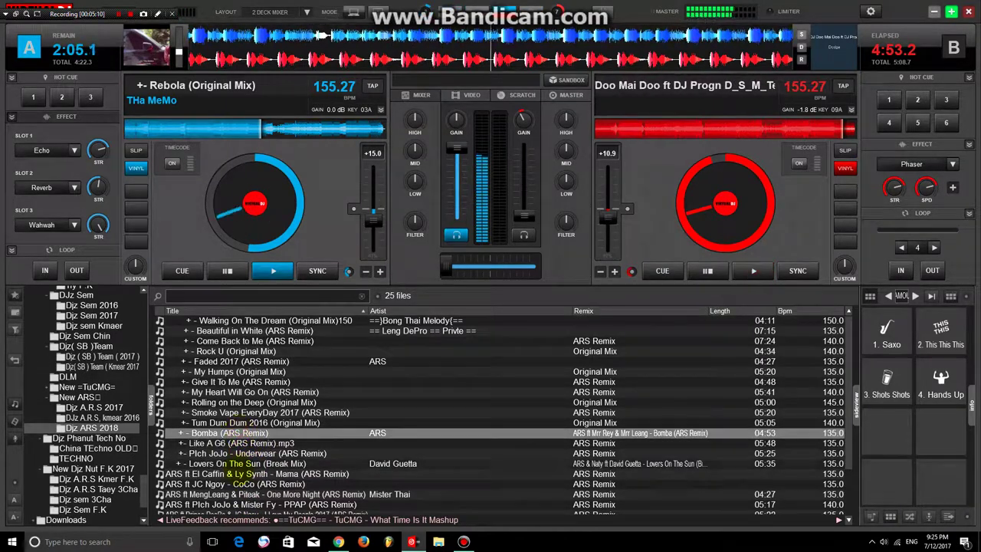
click(239, 399)
click(244, 321)
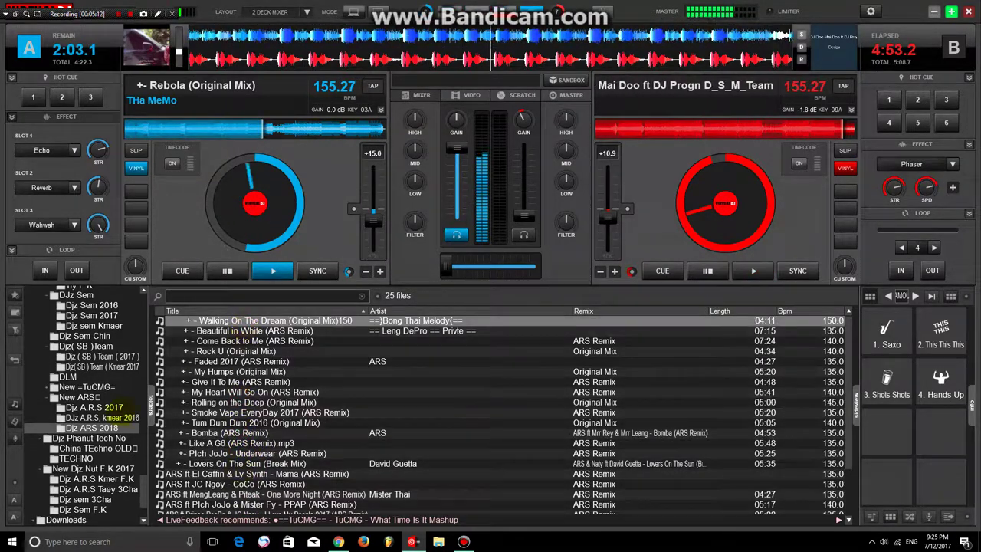
Step: Look through the DJz A.R.S, kmear 2016 and Djz A.R.S 2017 folders, and open the Djz( SB ) Team Kmear 2017 folder
click(111, 417)
click(114, 407)
scroll(240, 448, down, 8)
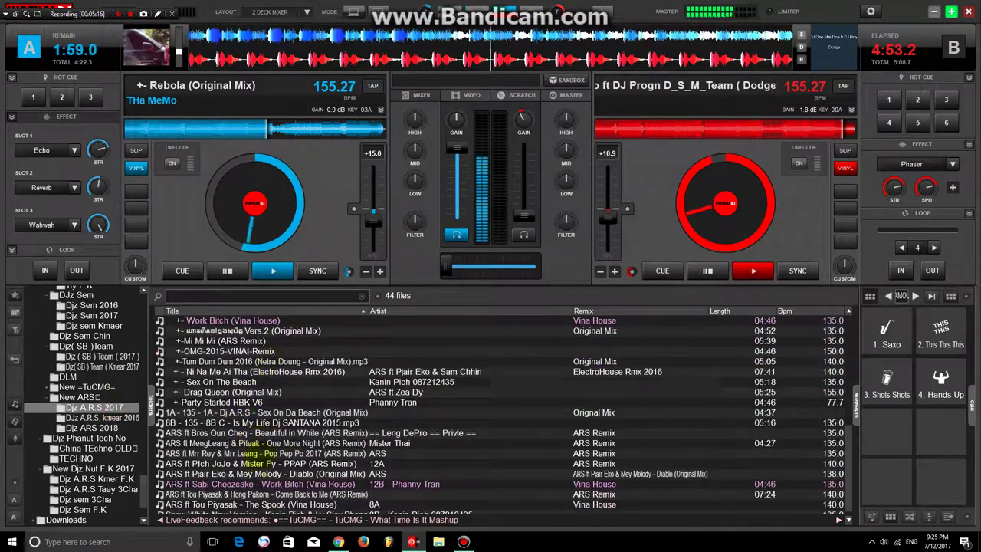
scroll(260, 458, down, 1)
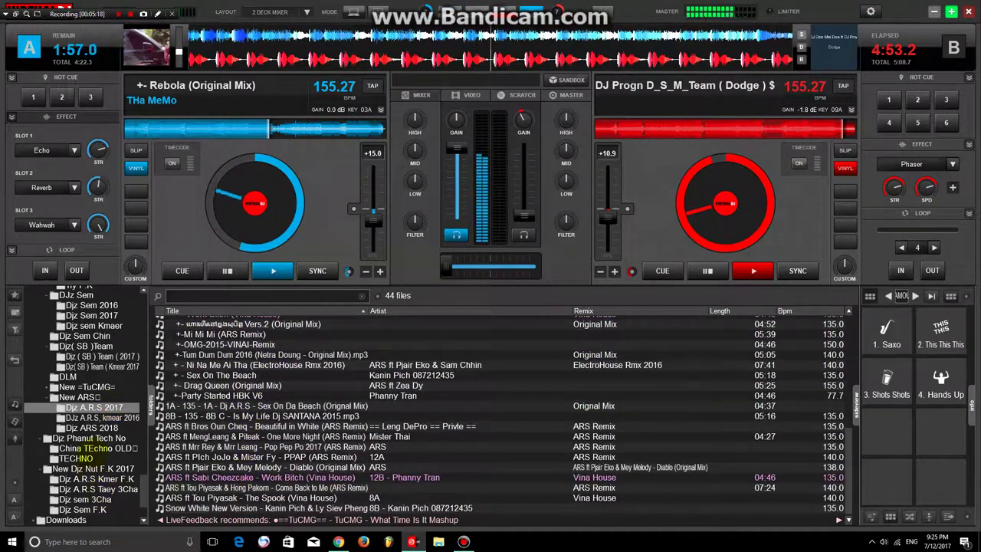
click(96, 366)
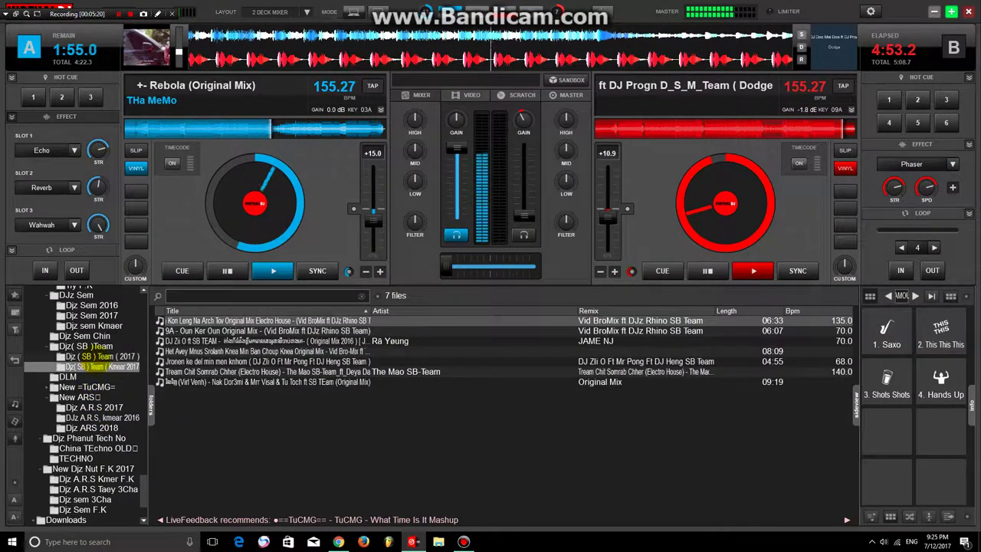
Step: Load D$M_TEAM.Ft DooMaiDoo_OH.EH.OH.EH from the Djz ( SB ) Team ( 2017 ) folder onto deck B and sync it to deck A
click(97, 357)
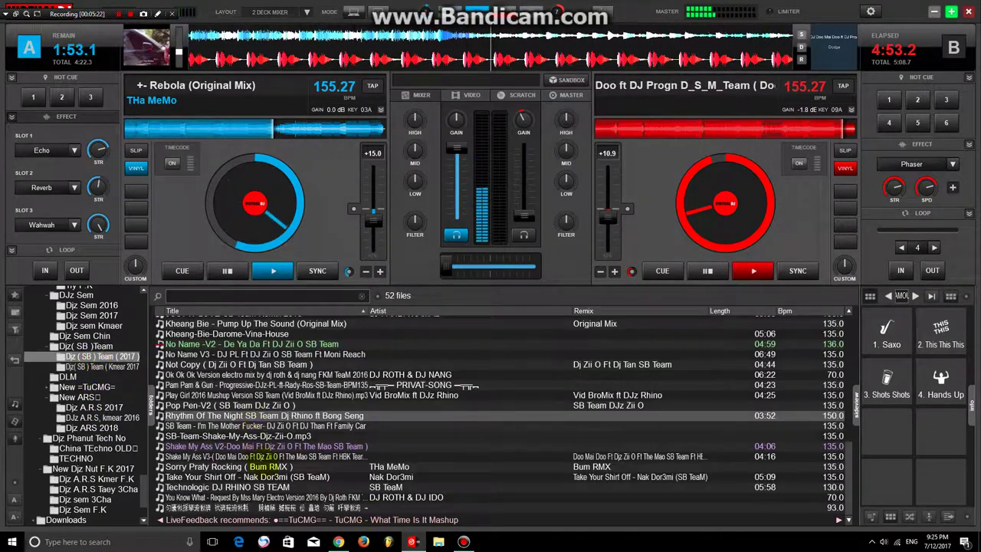
scroll(503, 415, up, 4)
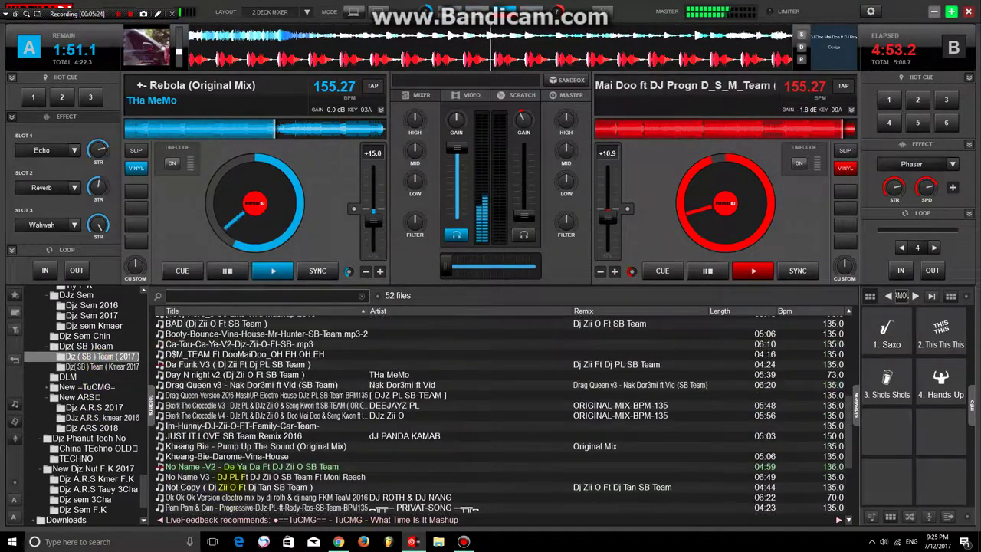
scroll(504, 416, up, 4)
click(210, 477)
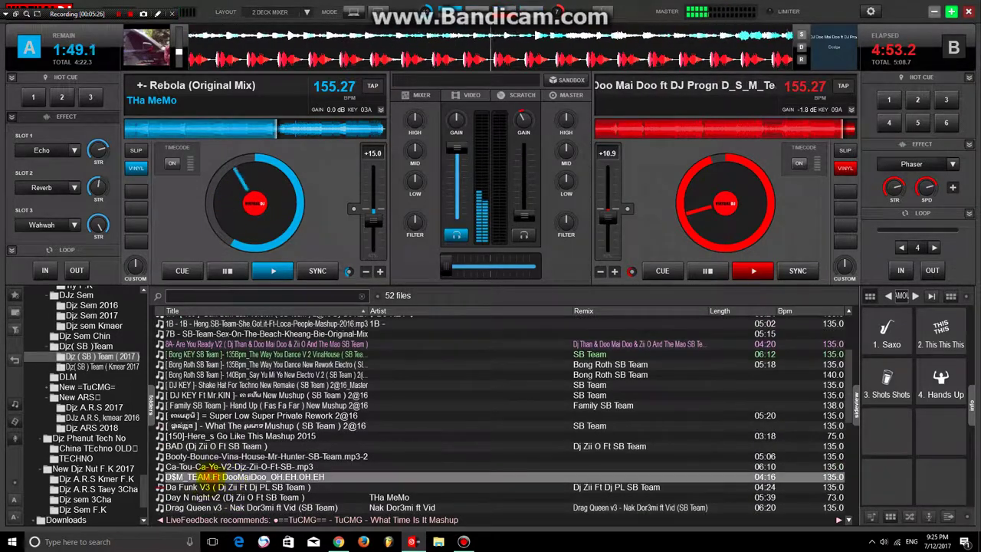
drag(207, 473, 824, 249)
click(796, 270)
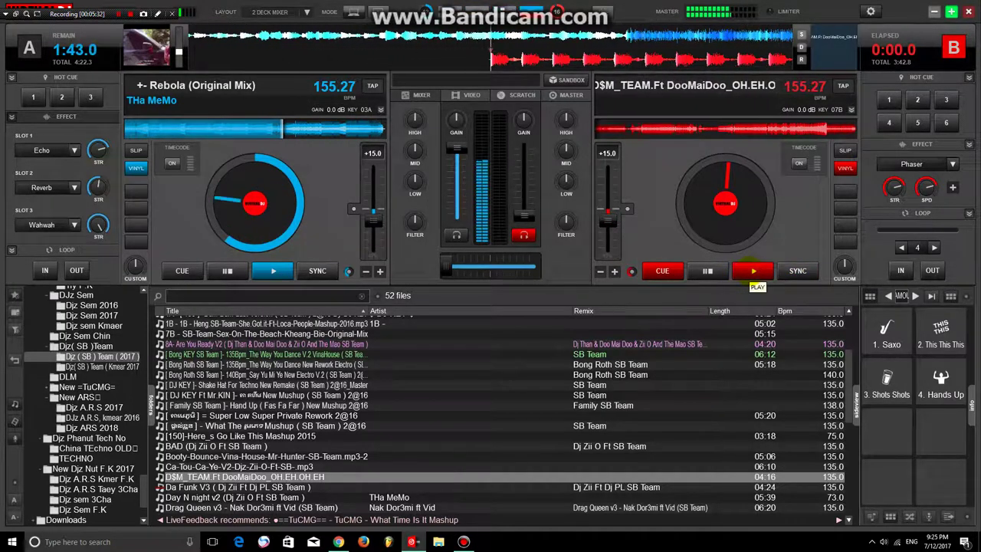
Step: Start deck B and blend it in, bringing the crossfader near its centre and deck B's volume to 94%
click(754, 271)
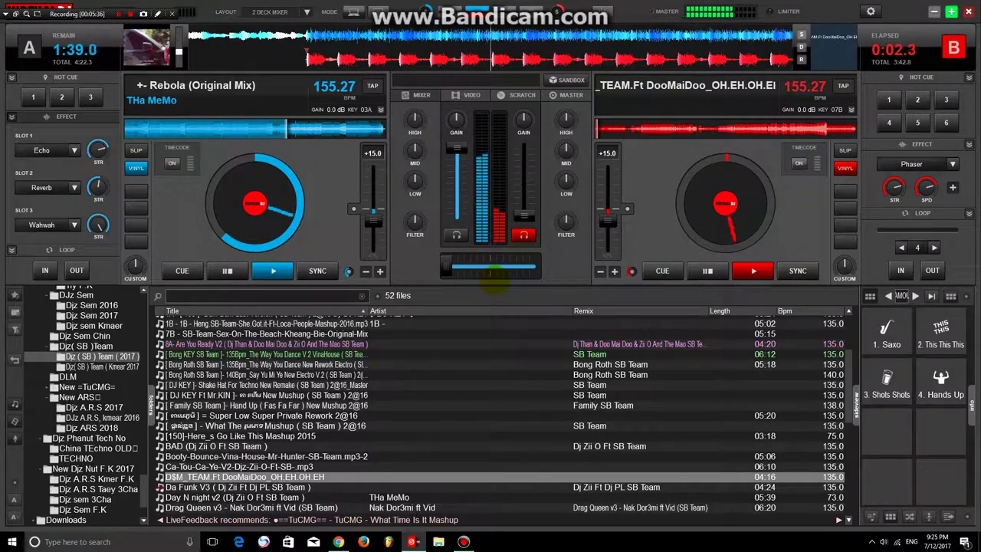
click(493, 268)
scroll(522, 198, up, 7)
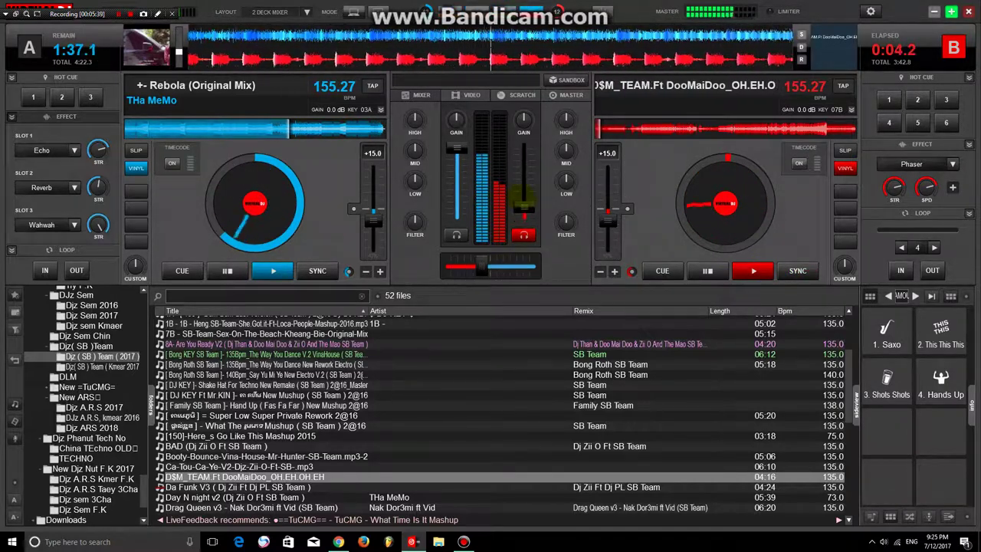
drag(524, 165, 524, 152)
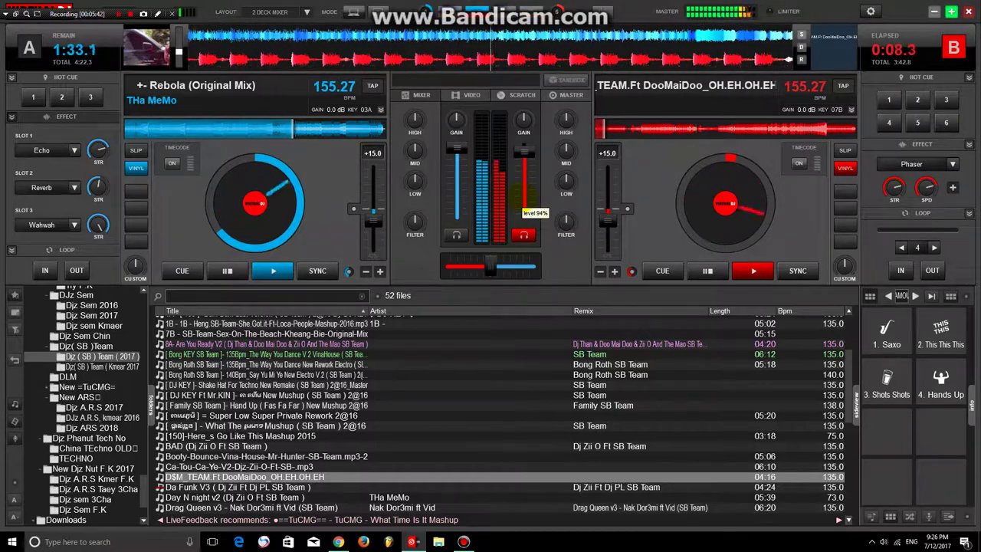
Step: Nudge the crossfader back and forth around its centre while raising deck B's gain to 4.9 dB
key(shift+Left)
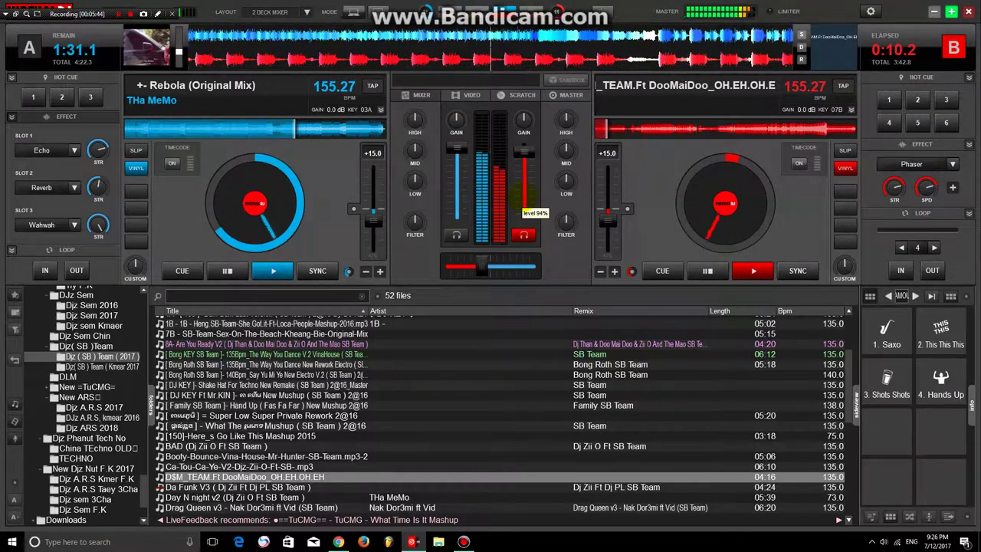
key(shift+Left)
key(shift+Left)
key(shift+Left)
key(shift+Left)
key(shift+Right)
key(shift+Right)
key(shift+Right)
key(shift+Right)
key(shift+Right)
key(shift+Right)
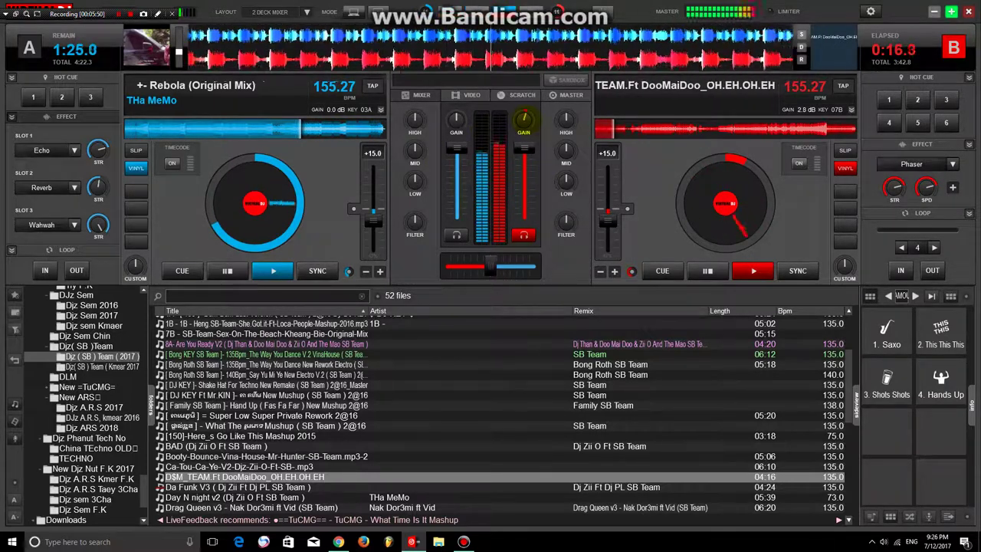
drag(526, 119, 526, 115)
key(shift+Left)
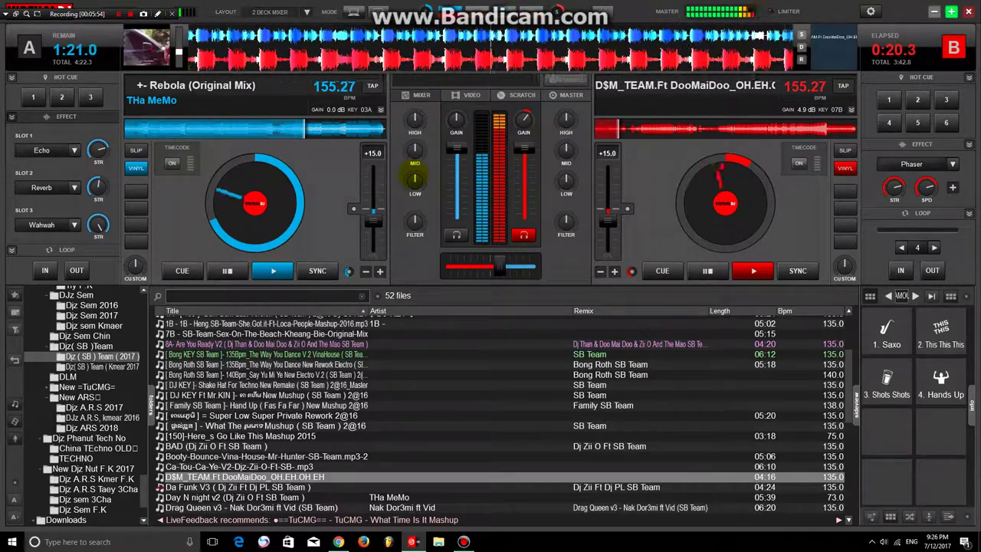
Step: Fade out deck A by cutting its lows and lowering its volume with the crossfader fully on deck B, and stop Rebola
drag(412, 181, 415, 188)
scroll(458, 177, down, 3)
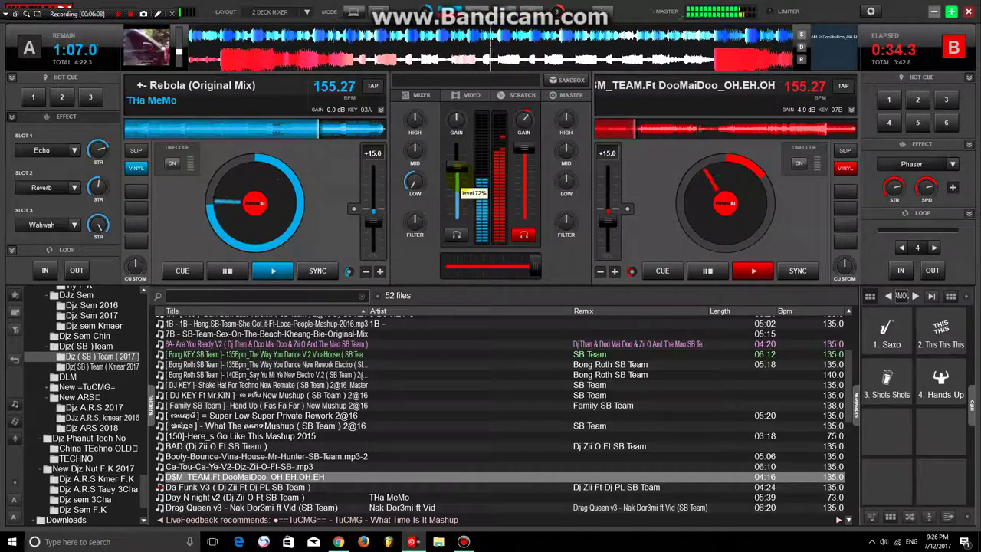
drag(458, 175, 451, 205)
click(239, 270)
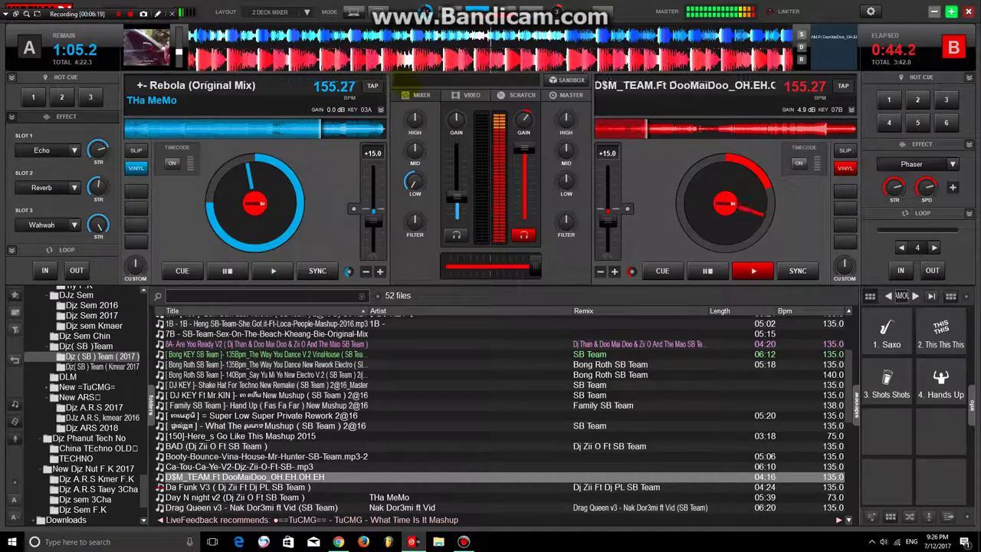
Step: Look through the later SB Team 2017 tracks, checking Shake My Ass V3, Pop Pen-V2, Pam Pam & Gun and the Drag Queen versions
scroll(498, 414, down, 5)
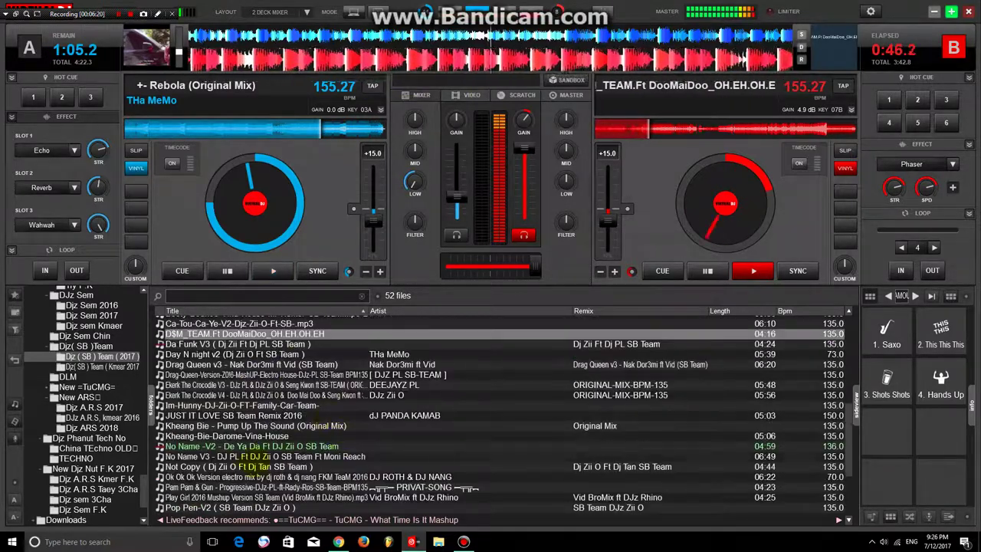
scroll(244, 460, down, 3)
click(233, 456)
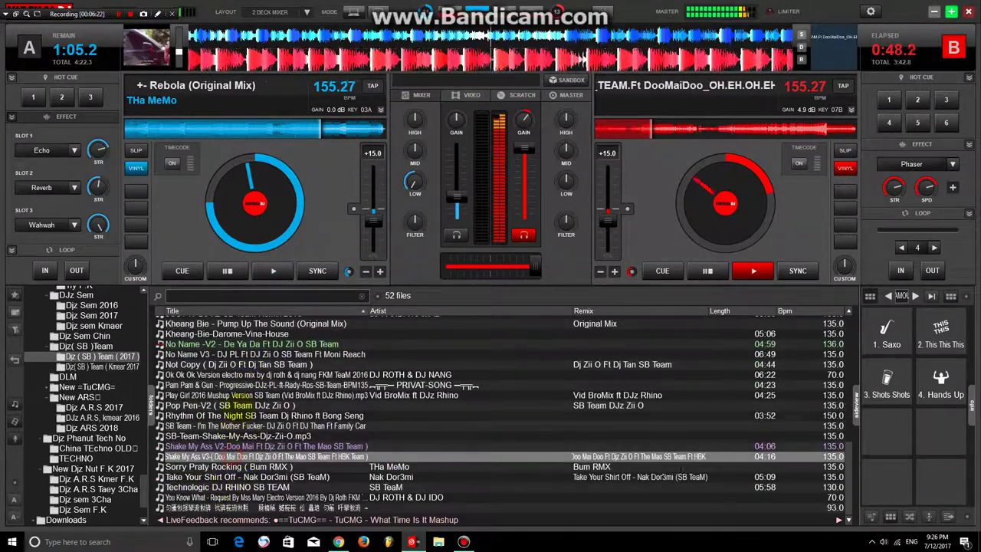
click(243, 405)
click(243, 385)
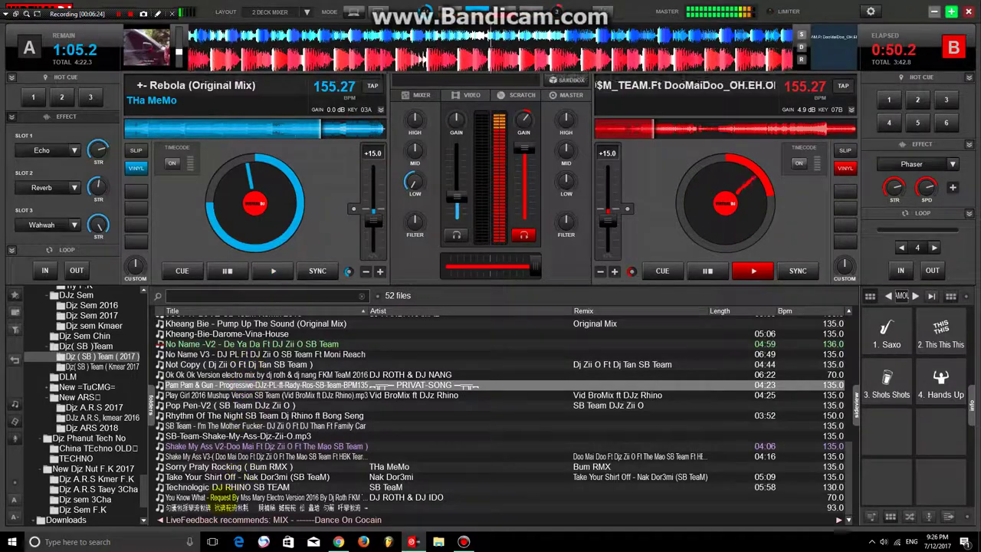
scroll(226, 496, up, 7)
click(193, 476)
click(194, 486)
click(194, 497)
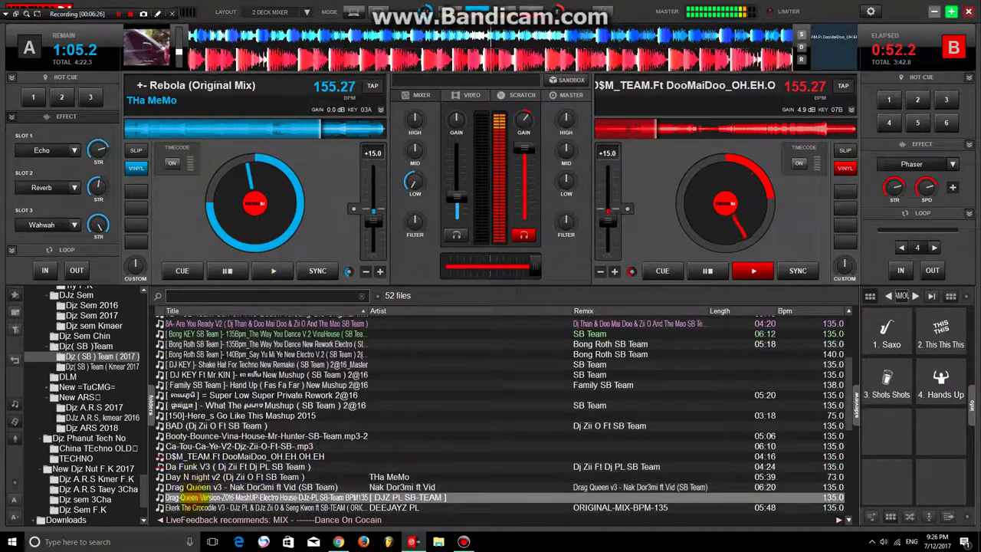
Step: Check the bracketed SB Team titles, including Super Low Super Private Rework and Say Yu Mi Ye, up to Sex-On-The-Beach
scroll(498, 414, up, 3)
click(234, 486)
click(237, 477)
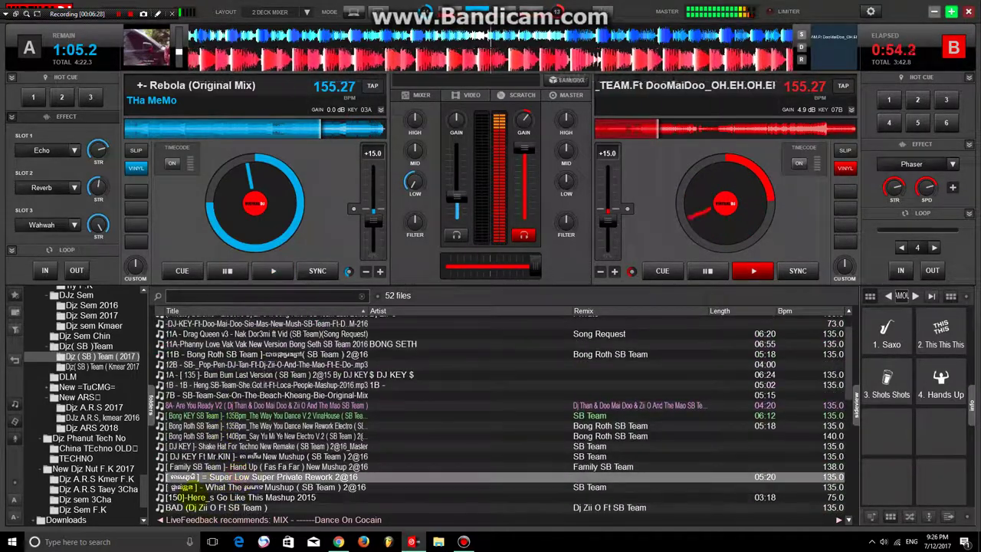
scroll(236, 490, up, 1)
click(238, 474)
click(246, 463)
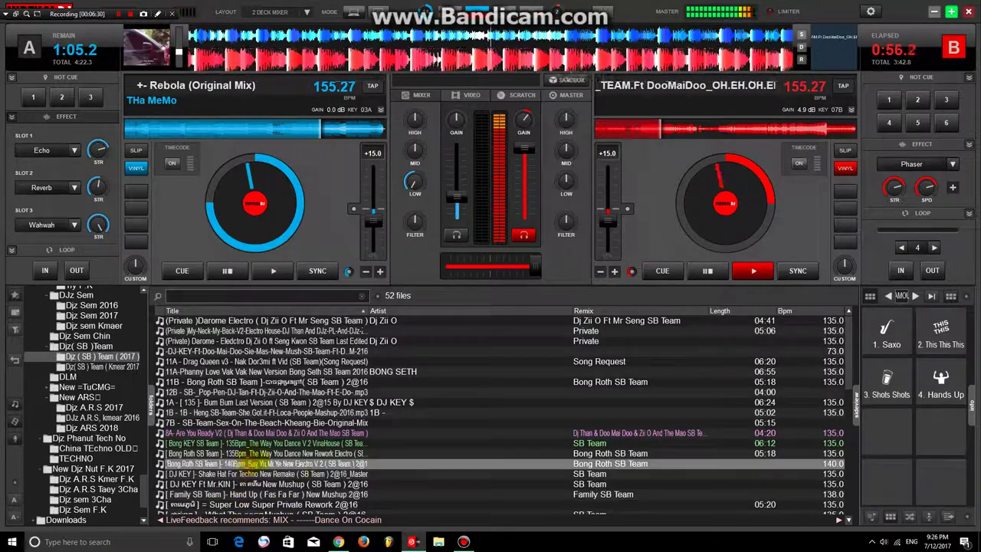
click(325, 445)
click(325, 452)
click(317, 412)
click(309, 422)
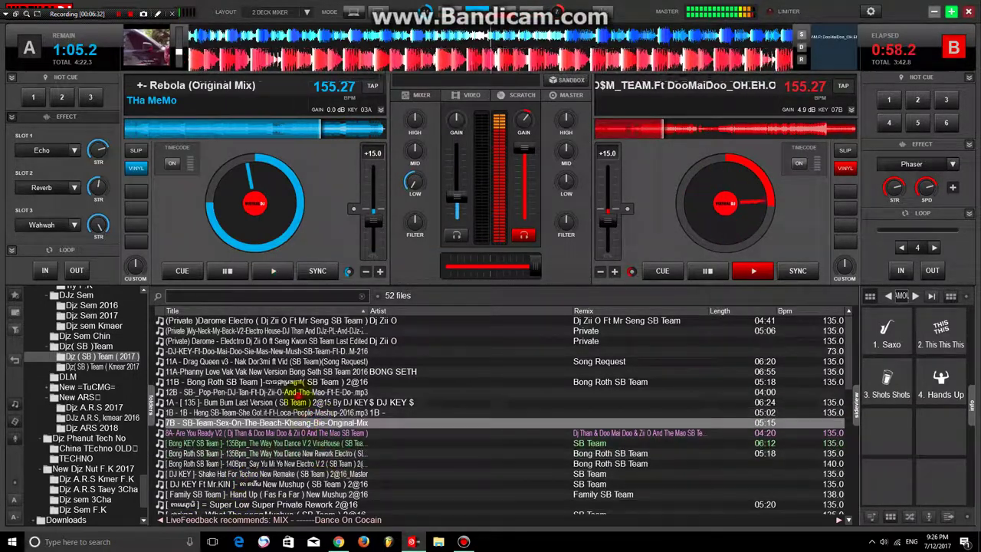
Step: Check the first tracks of the SB Team 2017 folder, including Pop-Pen, Drag Queen v3, Phanny Love Vak Vak and My-Neck-My-Back-V2
click(299, 392)
click(292, 352)
click(288, 384)
click(280, 361)
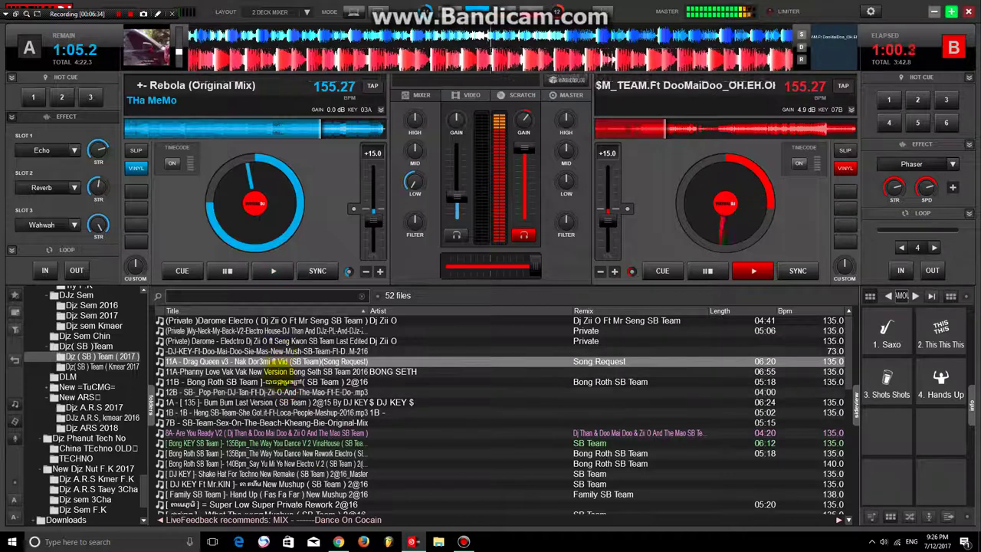
click(287, 371)
click(239, 320)
click(236, 330)
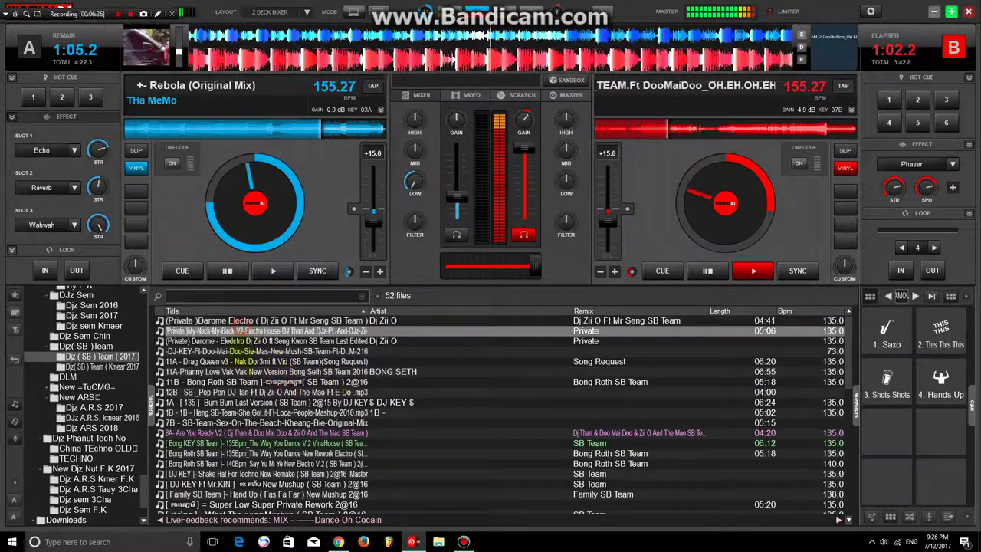
click(239, 371)
click(247, 351)
key(shift+F12)
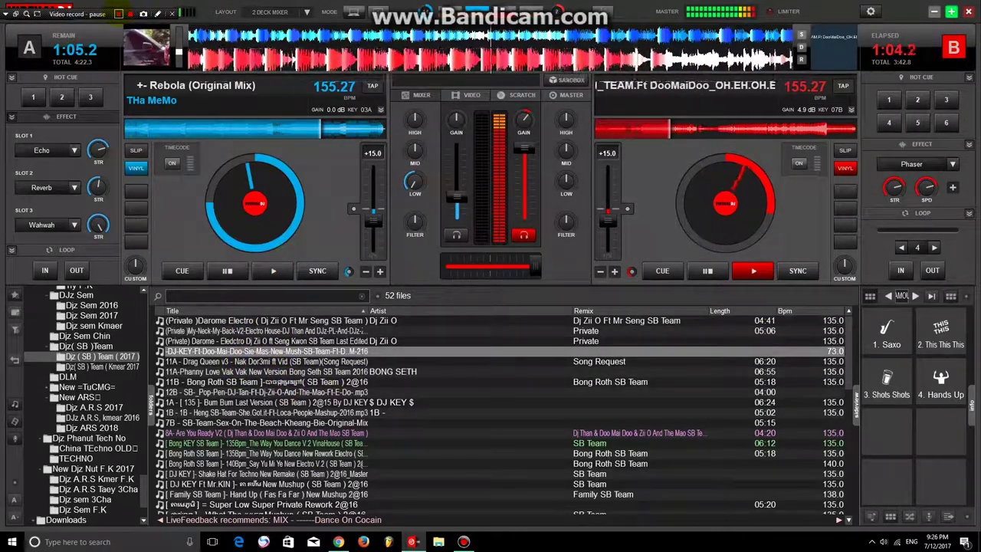
key(shift+F12)
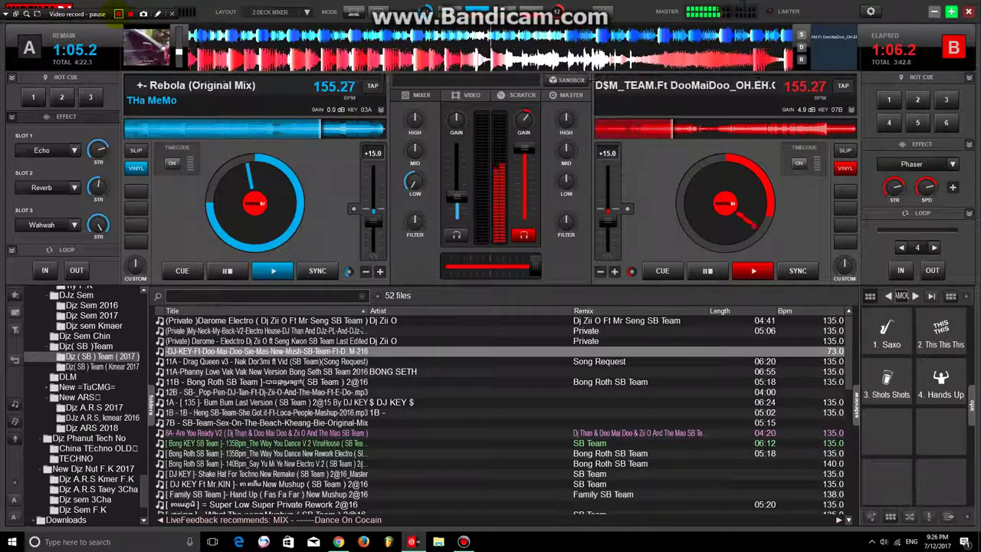